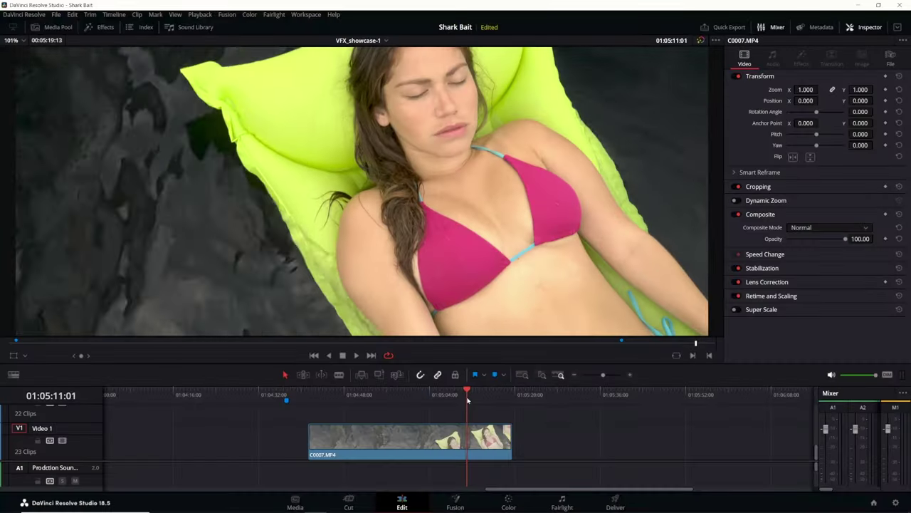
- Scrub through the shot and split clip C0007.MP4 at the chosen frame with Ctrl+B
drag(474, 400, 483, 400)
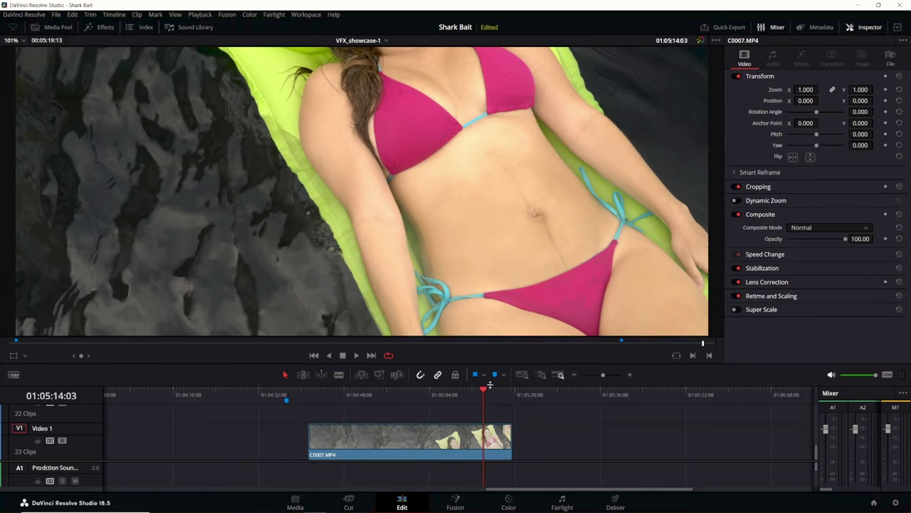
drag(477, 397, 456, 405)
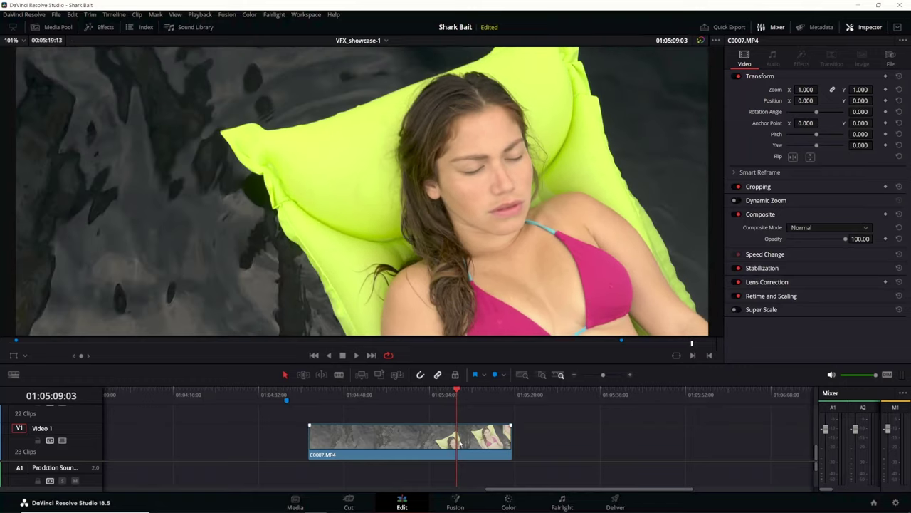
key(ctrl+b)
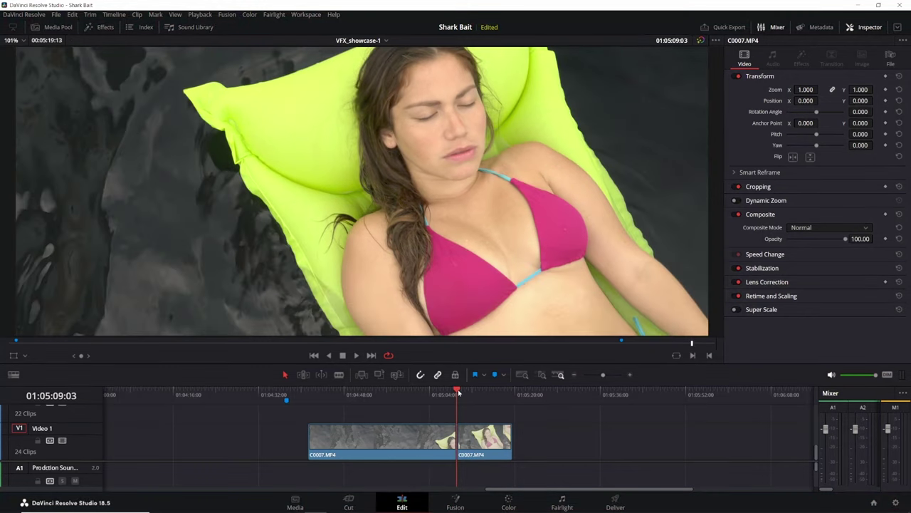
- Open the second part of the split clip on the Fusion page
drag(459, 393, 476, 411)
click(481, 438)
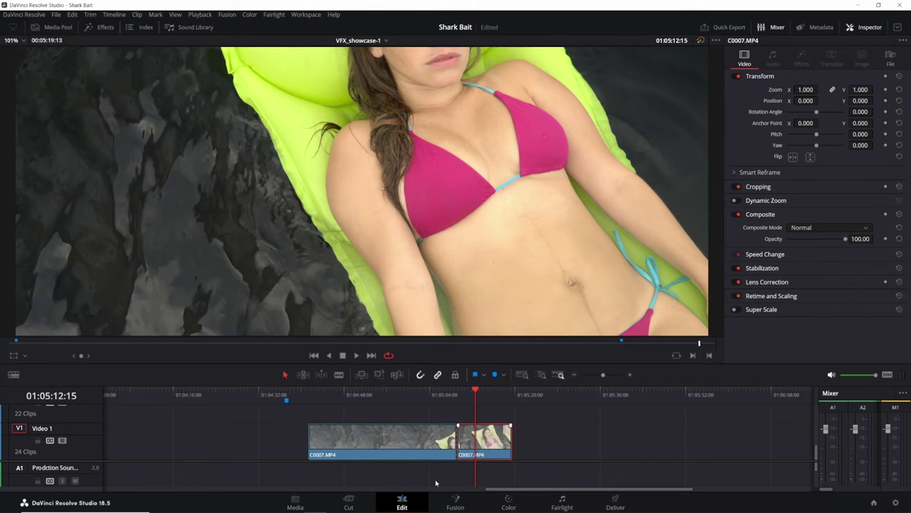
click(456, 503)
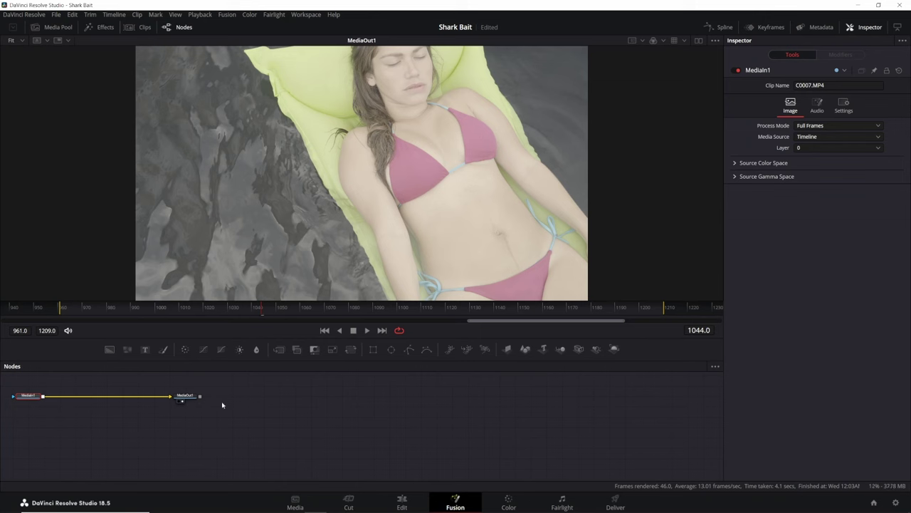
- Centre the MediaIn1 and MediaOut1 nodes in the graph, with MediaIn1 further left
drag(222, 404, 499, 433)
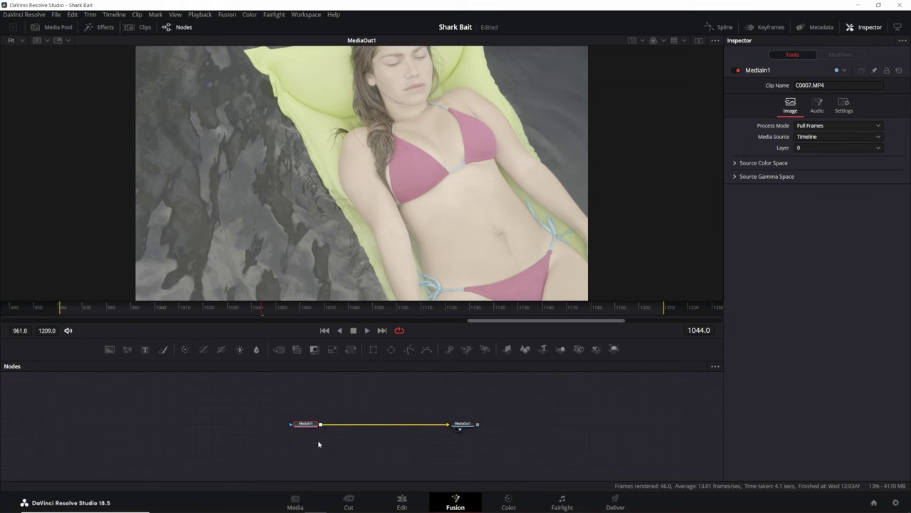
scroll(350, 449, up, 3)
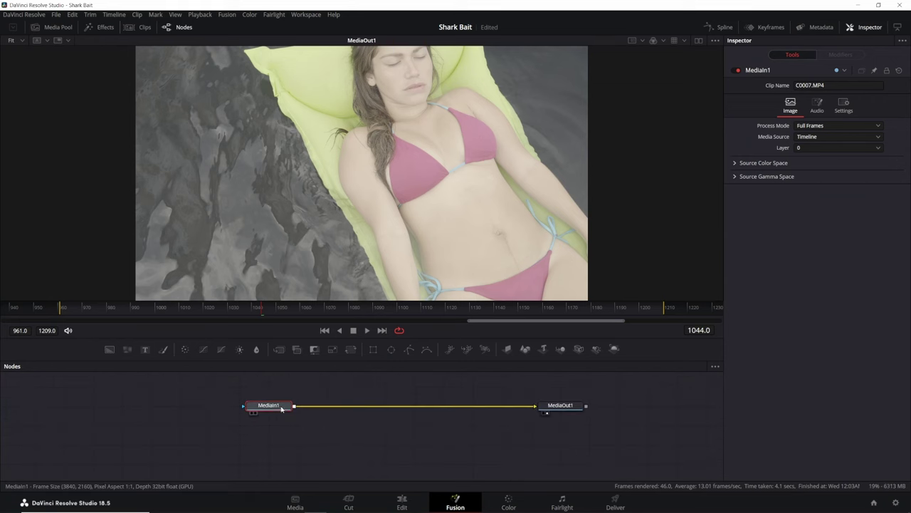
click(558, 406)
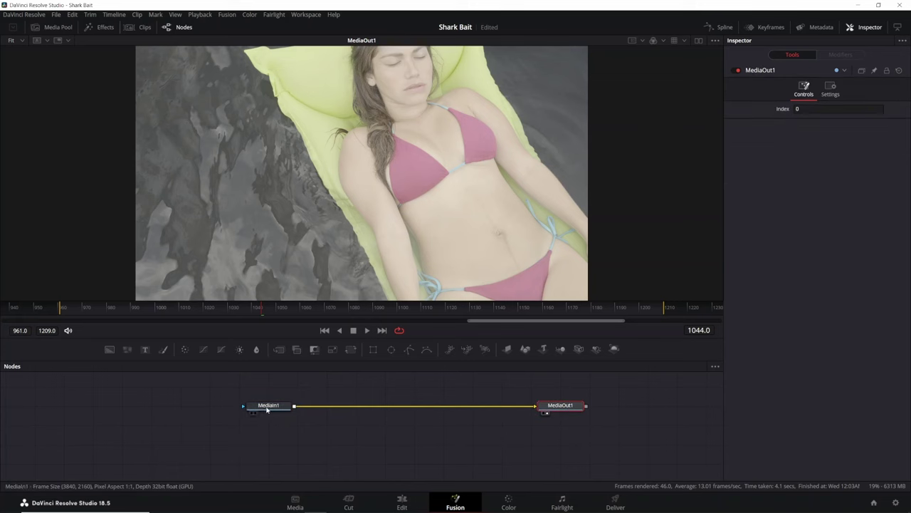
drag(267, 409, 186, 408)
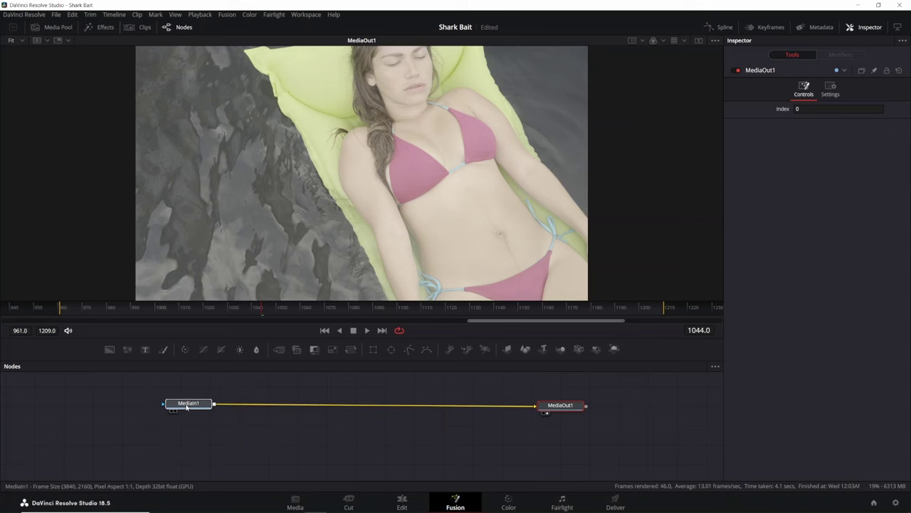
click(561, 407)
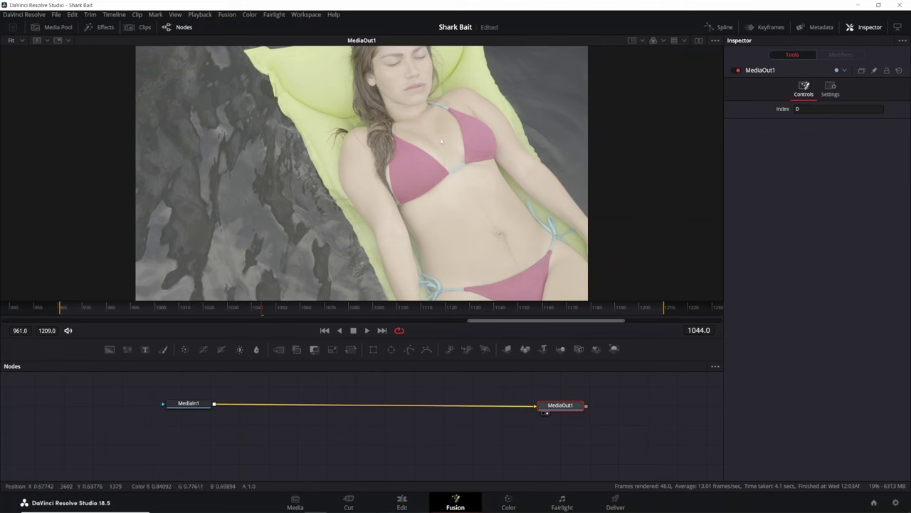
- Switch to side-by-side viewers and show MediaIn1 in the left viewer
click(699, 41)
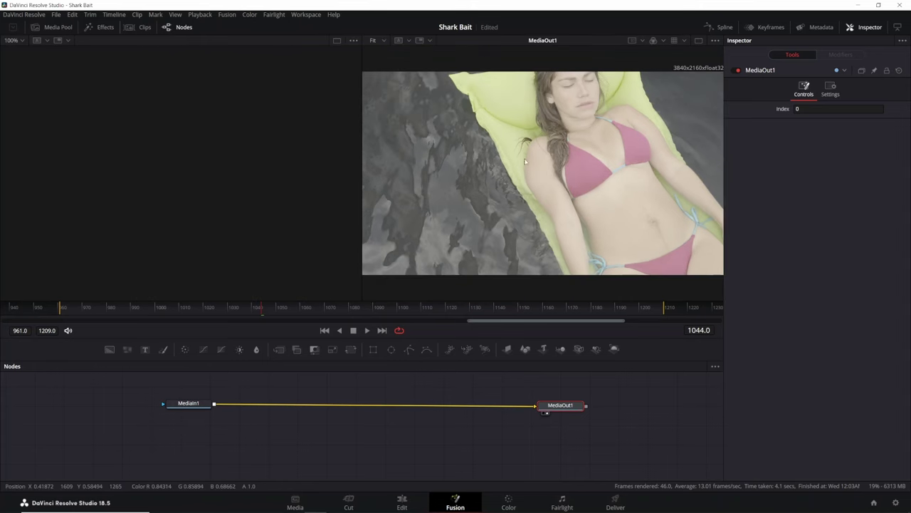
mouse_move(189, 408)
mouse_down()
mouse_move(210, 408)
mouse_move(201, 411)
mouse_up()
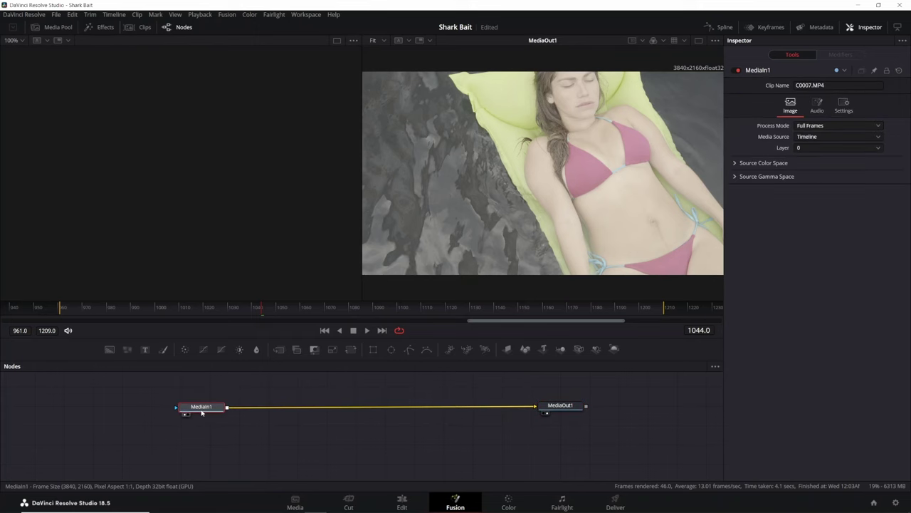
key(1)
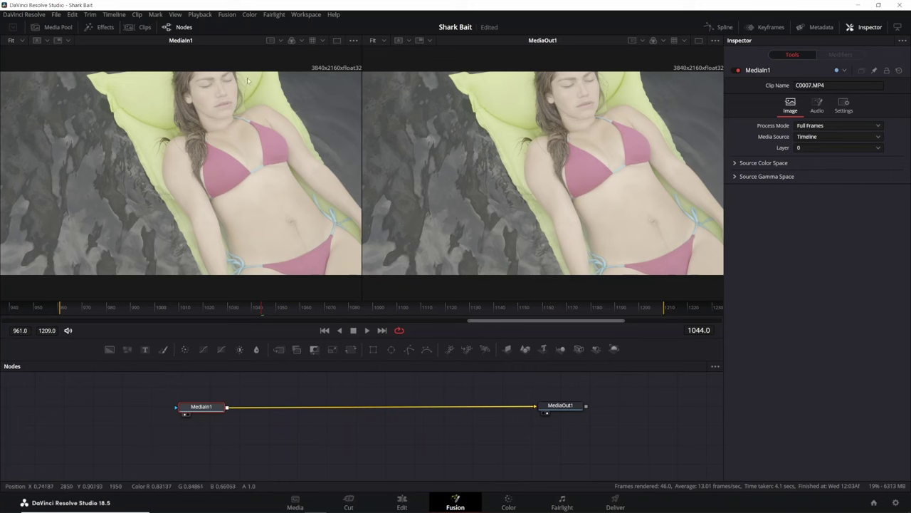
click(321, 41)
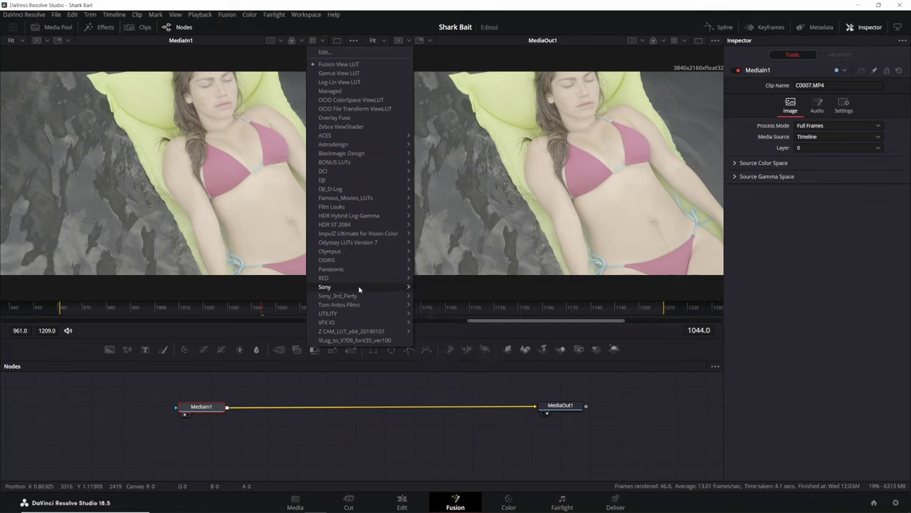
- Apply the Sony AC-Slog2-to-709 AC_A7S_709800_3over viewing LUT to both viewers
mouse_move(359, 290)
mouse_move(456, 286)
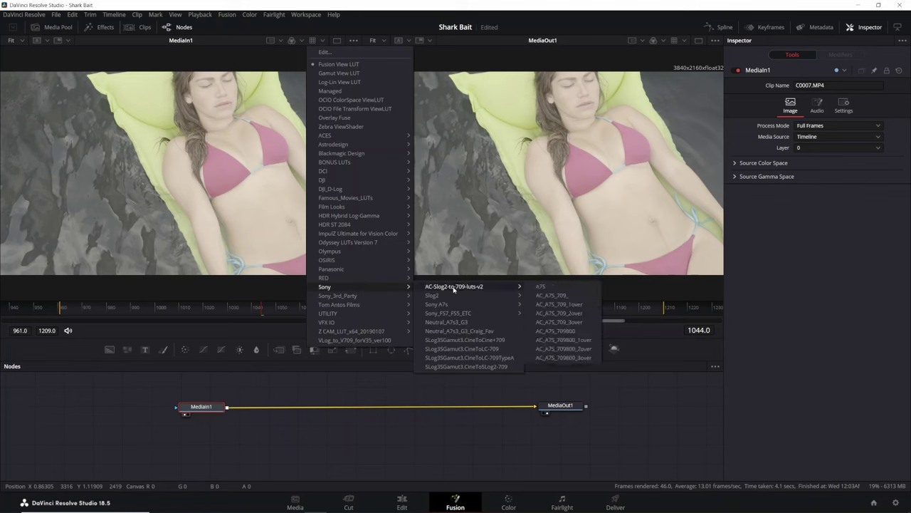
click(568, 358)
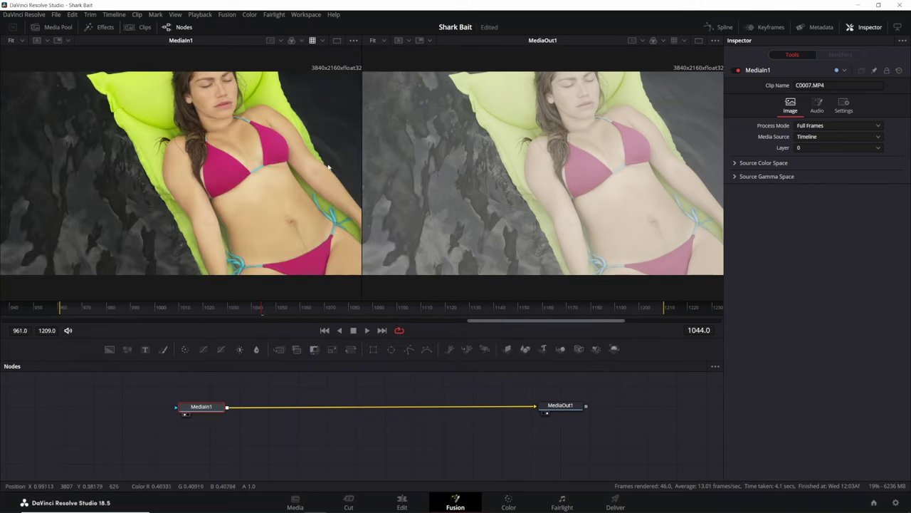
click(684, 42)
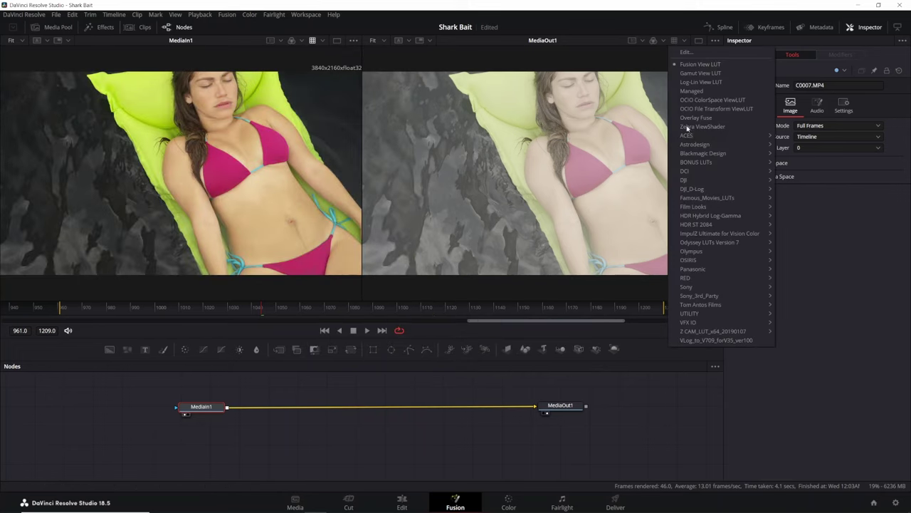
mouse_move(706, 285)
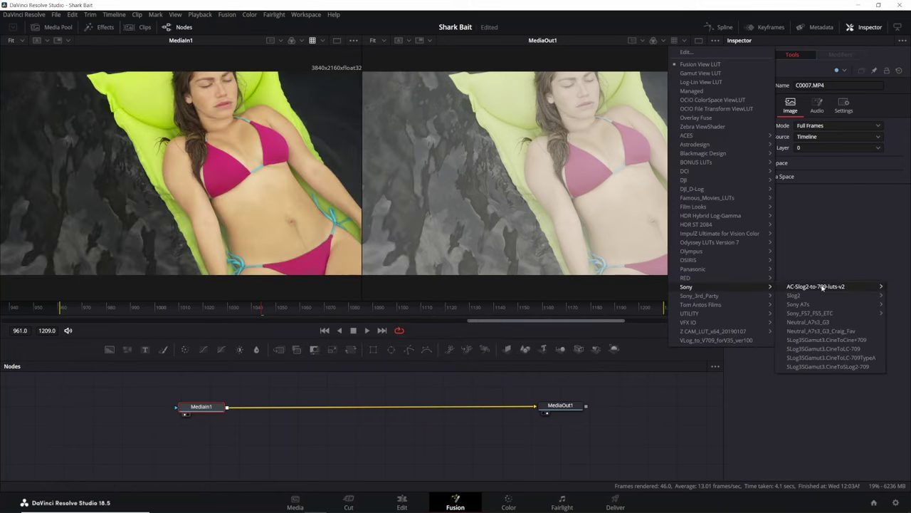
mouse_move(819, 287)
click(752, 358)
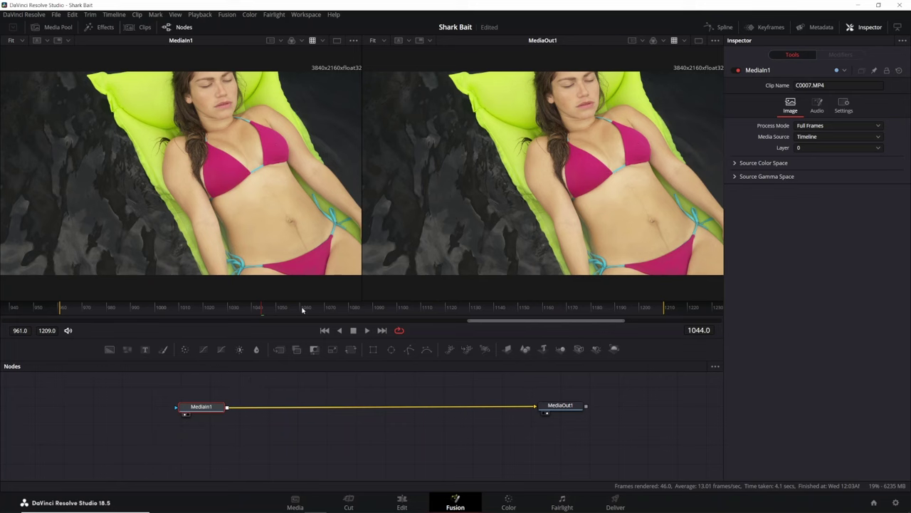
- At a later frame, add a Tracker node through the Shift+Space tool search for 'tracker'
drag(309, 308, 331, 308)
scroll(195, 153, up, 1)
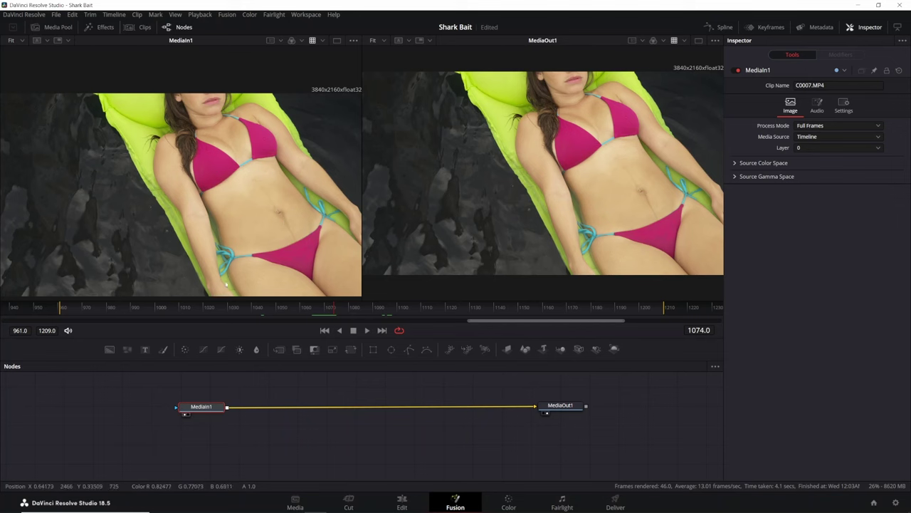
click(305, 424)
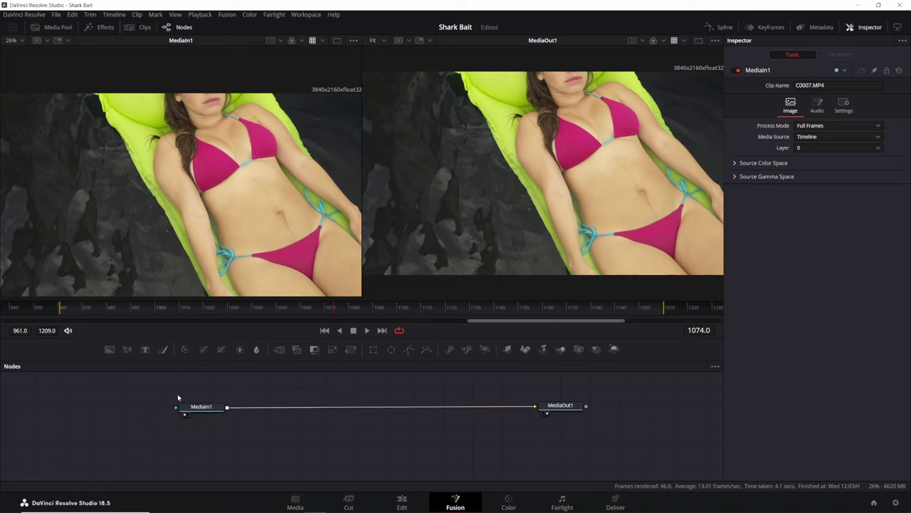
key(shift+space)
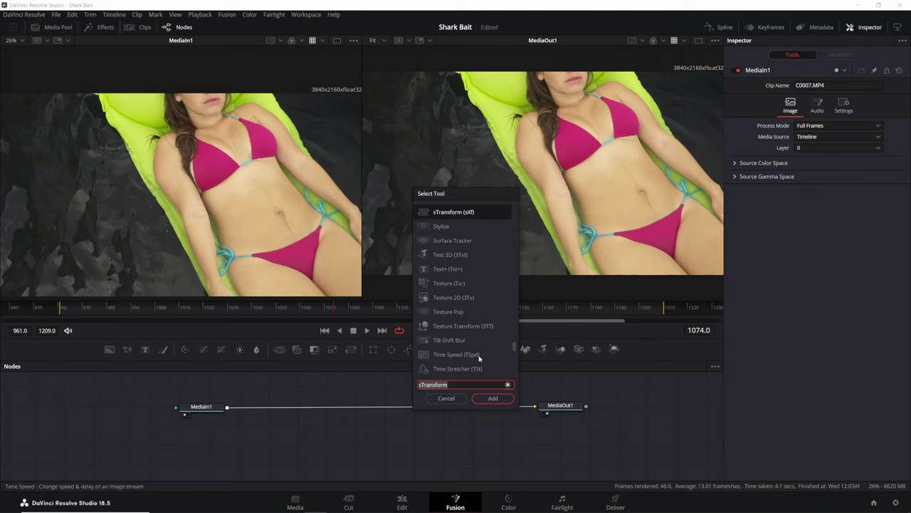
text(tra)
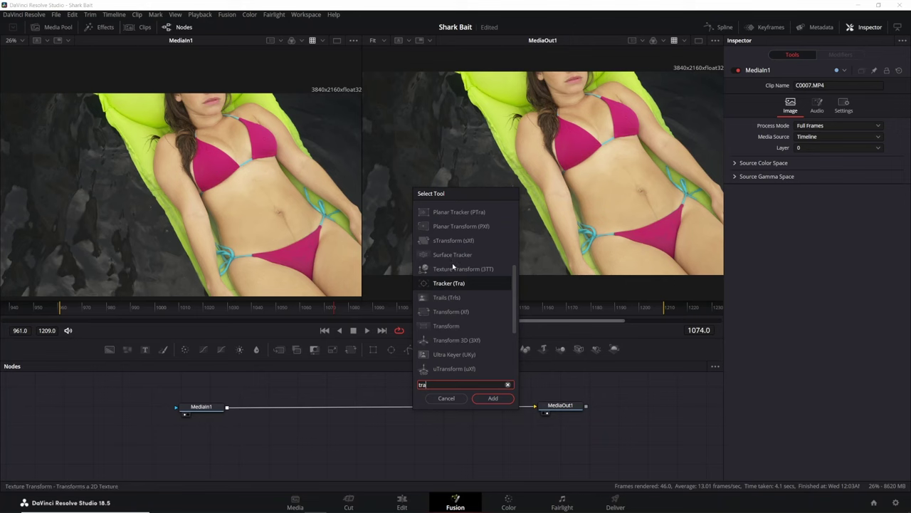
text(c)
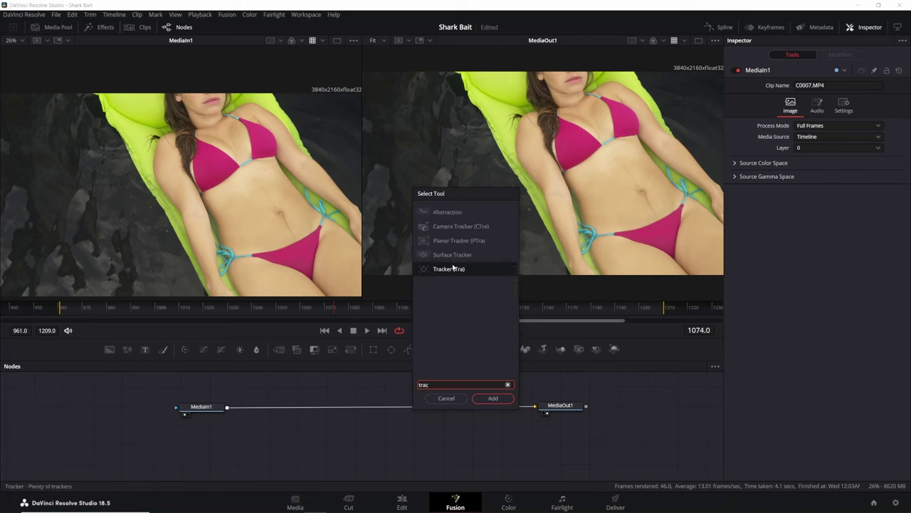
text(ker)
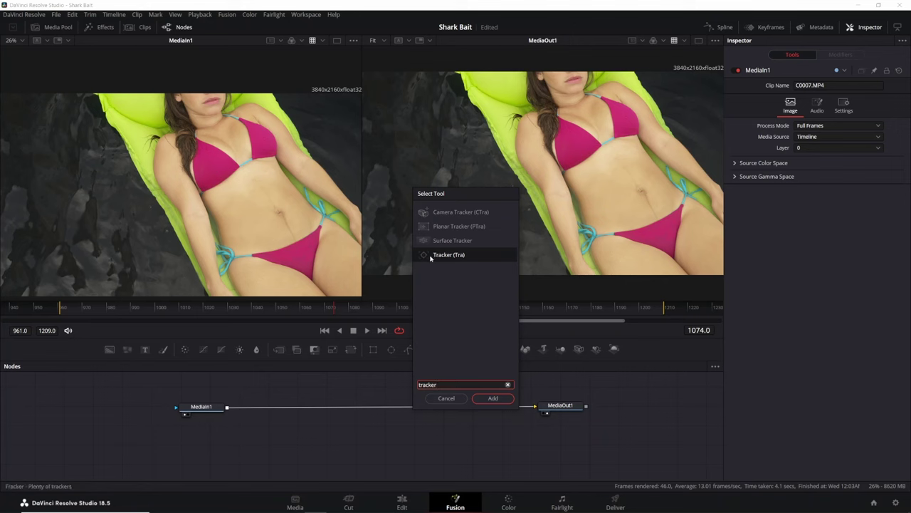
click(425, 259)
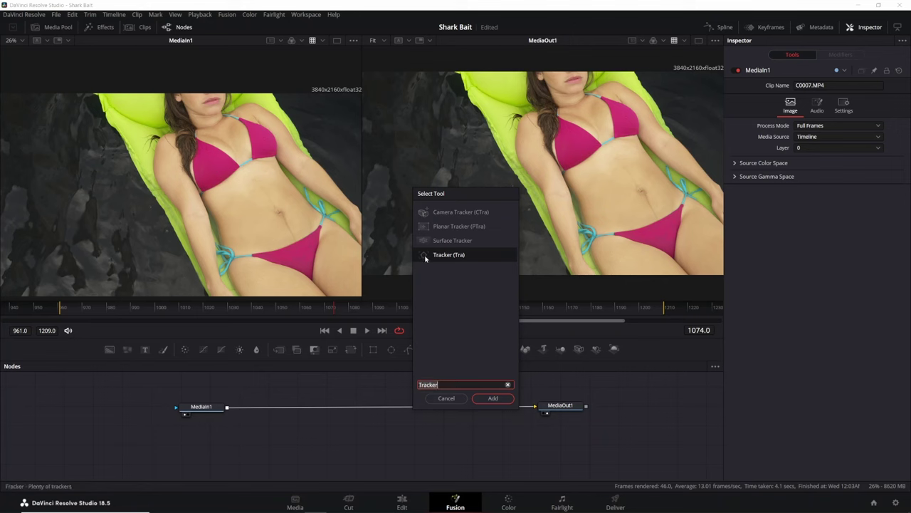
click(491, 399)
- Connect MediaIn1 into Tracker1 and show Tracker1 in the left viewer
drag(299, 424, 286, 441)
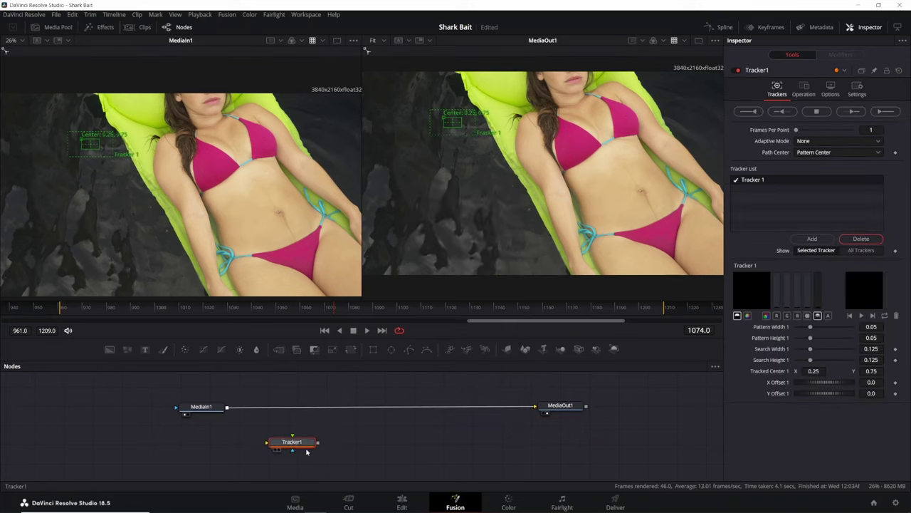
key(1)
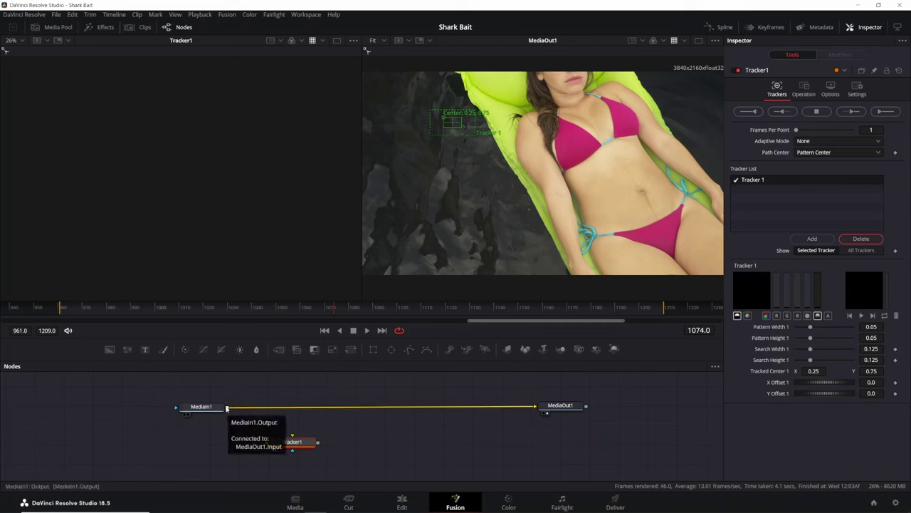
drag(227, 407, 292, 445)
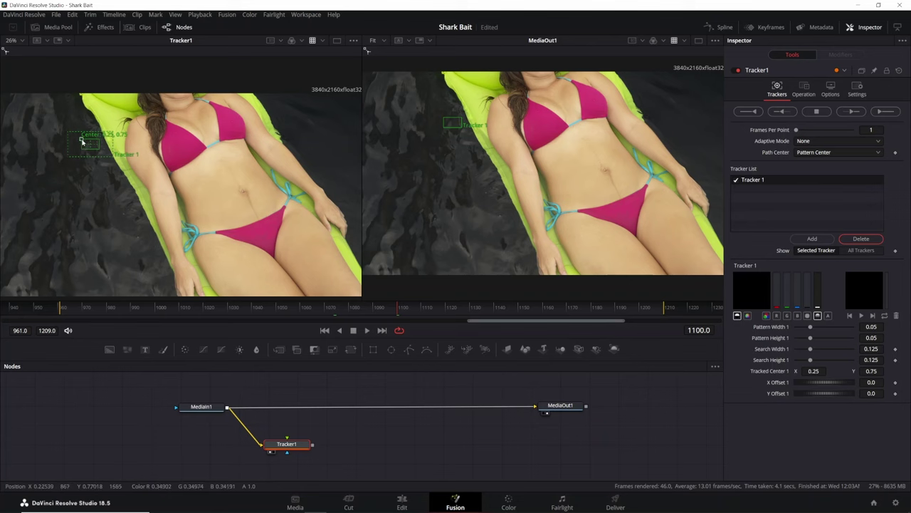
- Place the tracker on the belly line, resize its search area to about 0.114 × 0.156, and track forward
drag(82, 140, 252, 200)
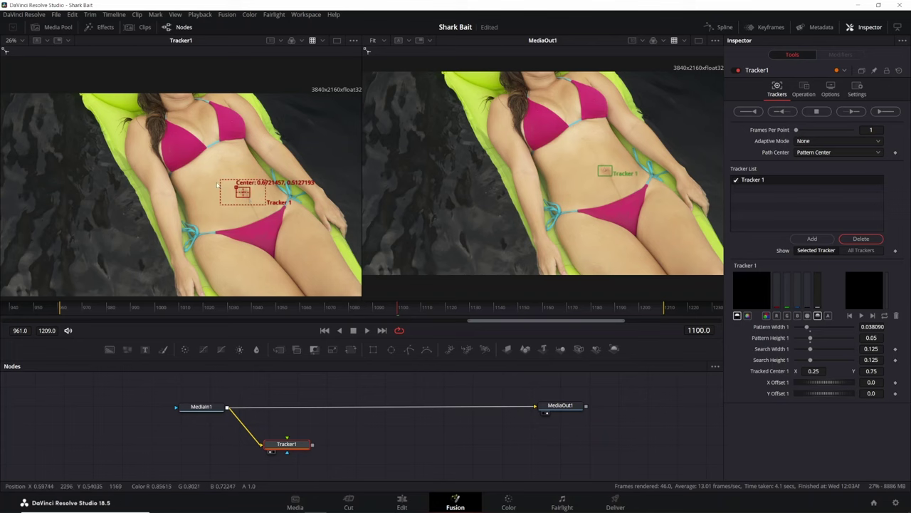
drag(221, 181, 221, 177)
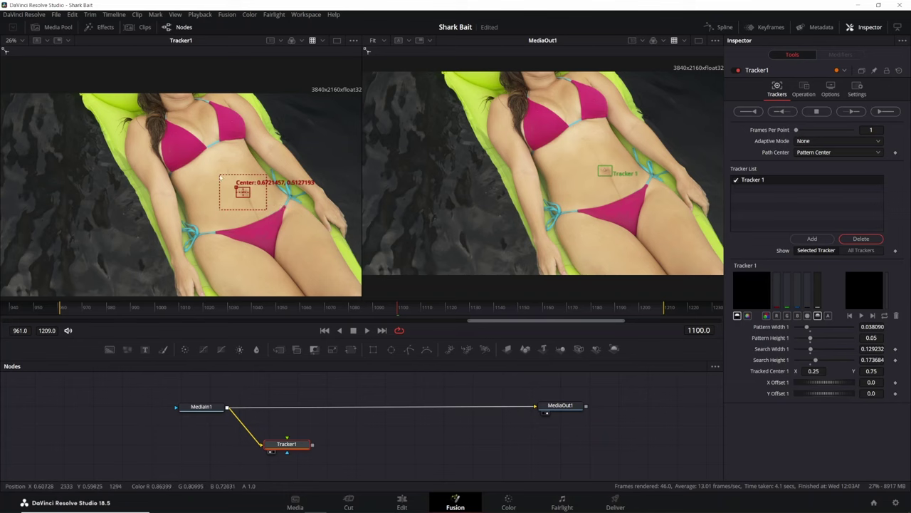
drag(220, 178, 224, 179)
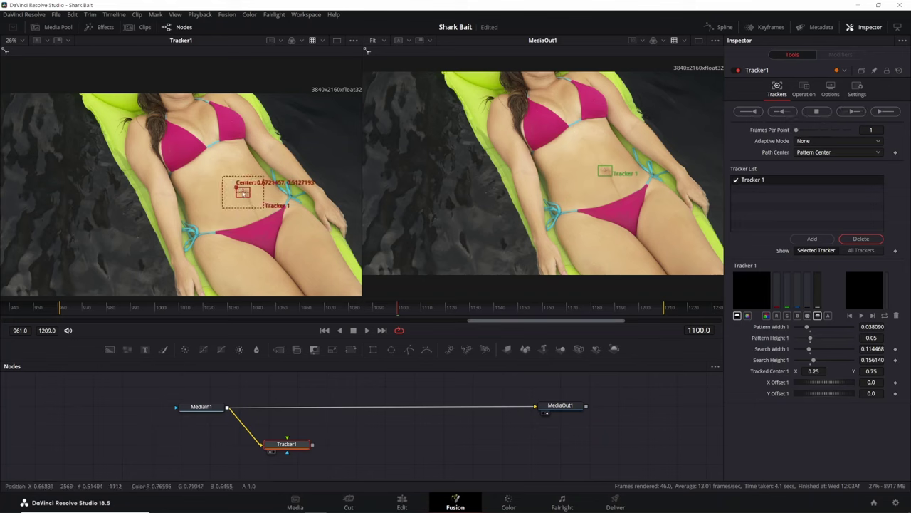
click(853, 111)
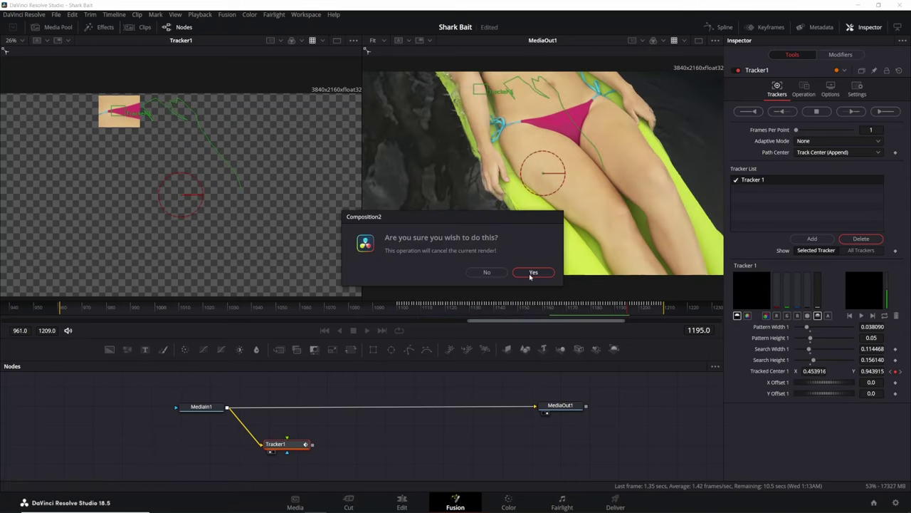
- Cancel the drifting forward track and check the tracker around frame 1200
click(532, 272)
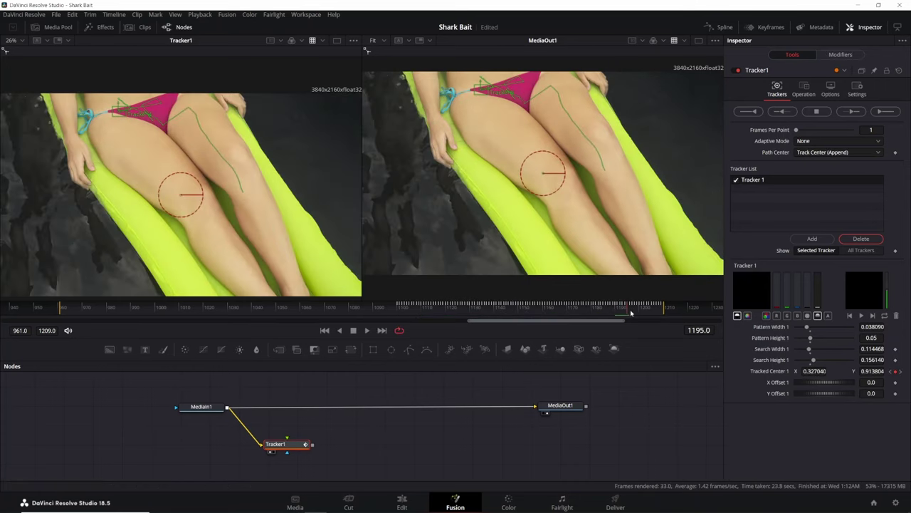
mouse_move(630, 312)
mouse_down()
mouse_move(641, 310)
mouse_move(617, 311)
mouse_up()
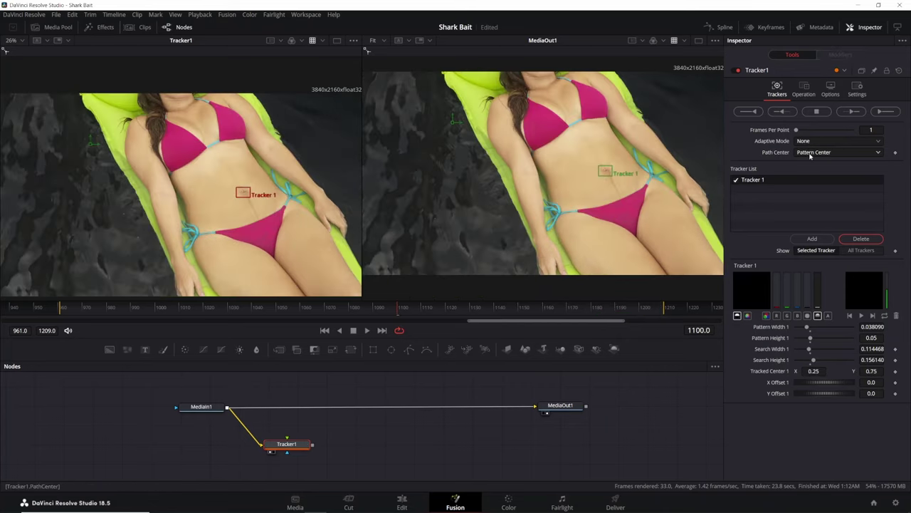
click(809, 156)
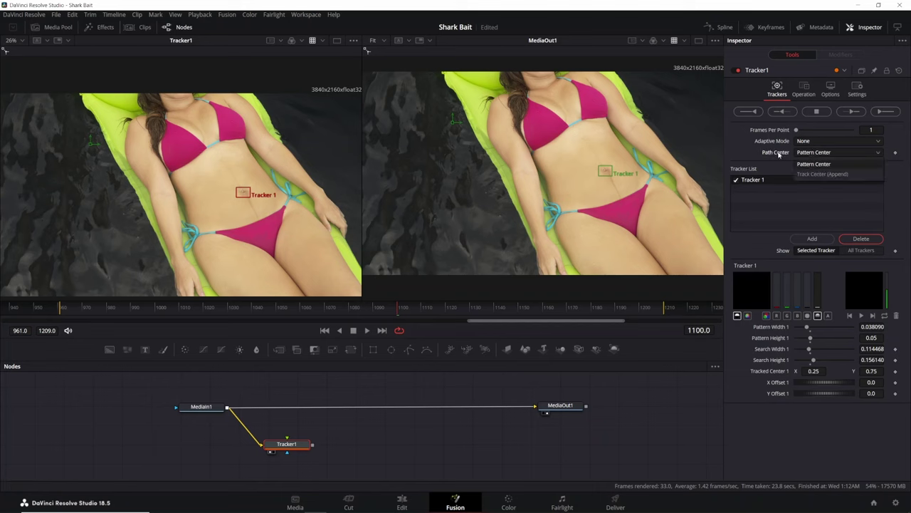
- Set Path Center to Track Center (Append) and track forward from frame 1100, stopping at 1166
click(811, 175)
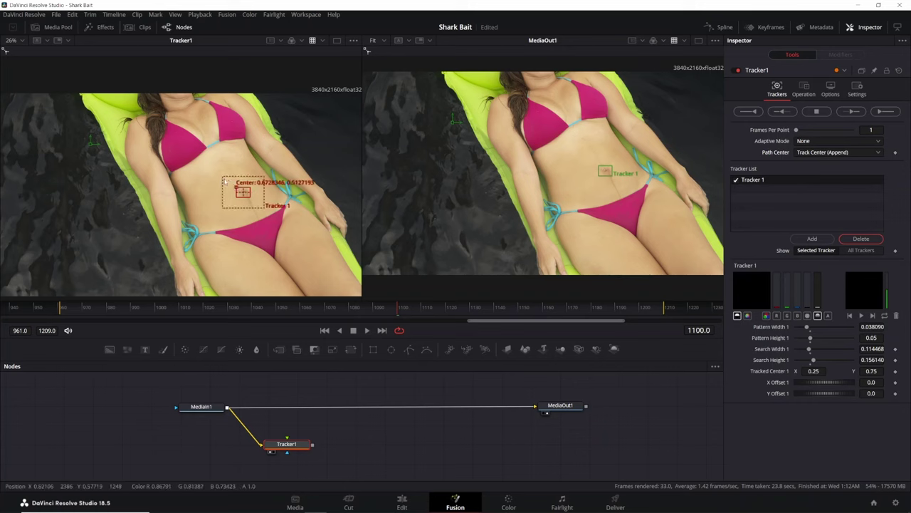
click(853, 112)
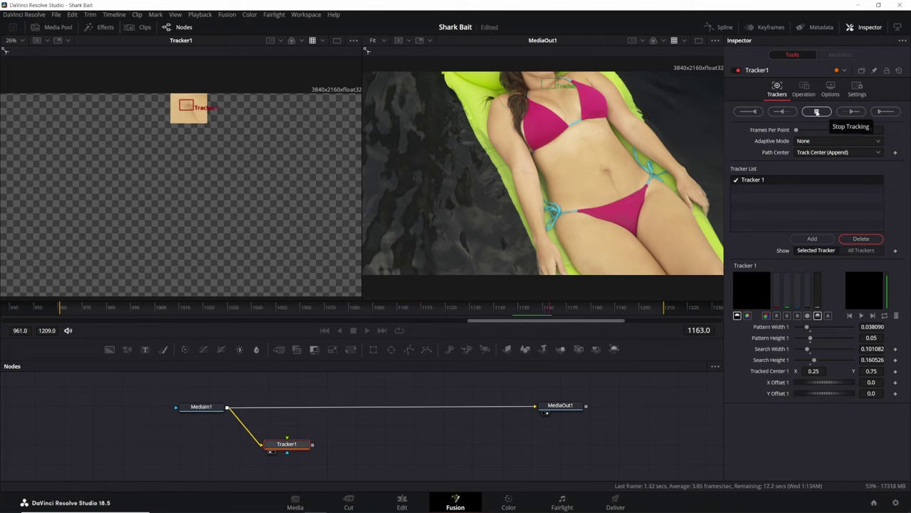
click(816, 112)
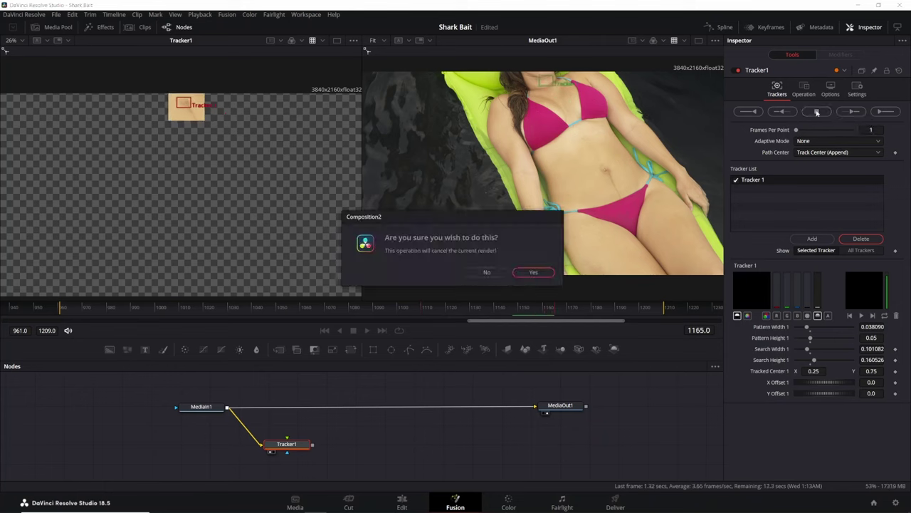
click(533, 273)
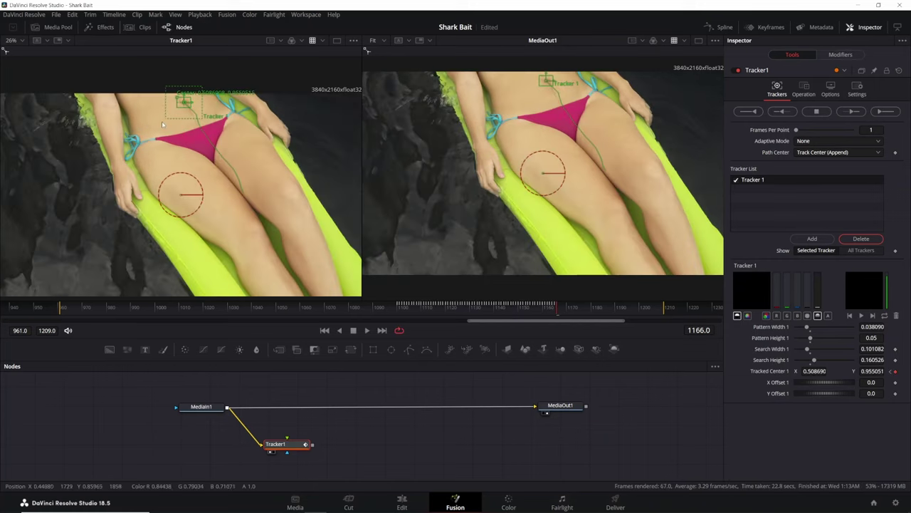
- Zoom in and move Tracker1 onto the lower tip of the pink bikini bottom at frame 1166
scroll(174, 122, up, 5)
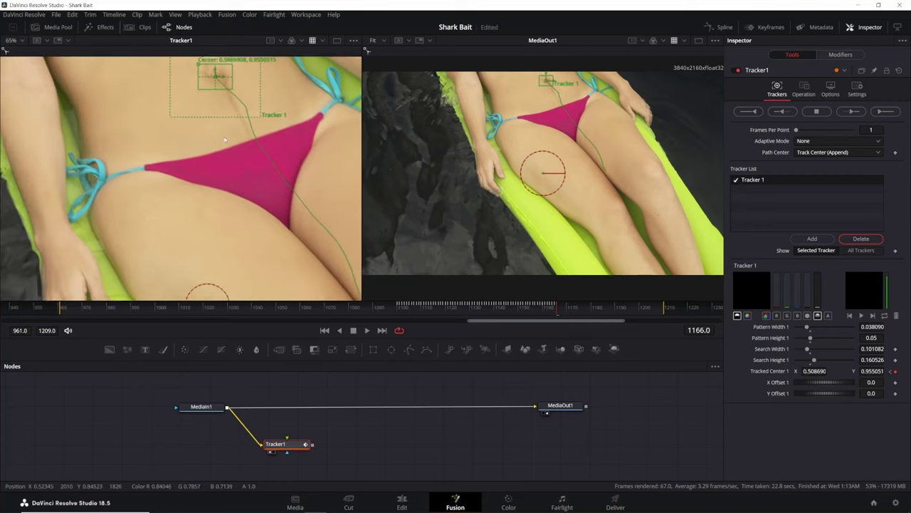
drag(218, 146, 202, 174)
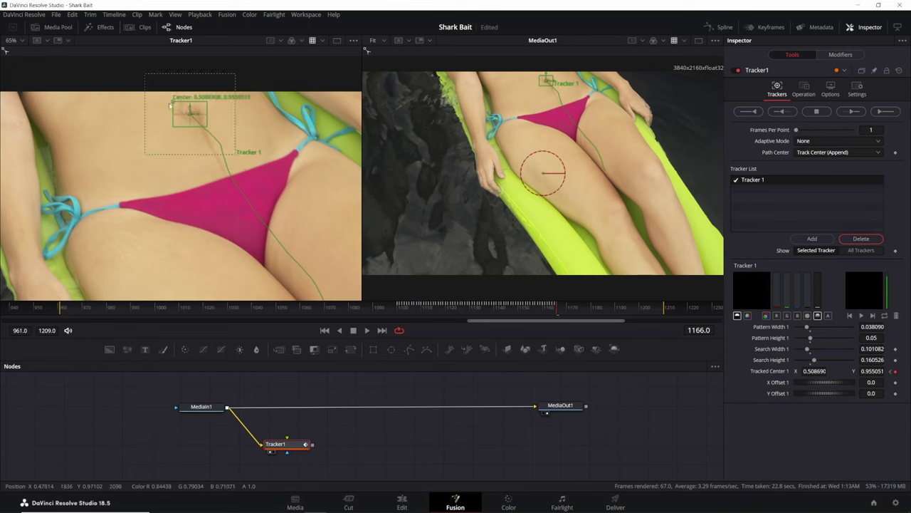
drag(173, 104, 246, 254)
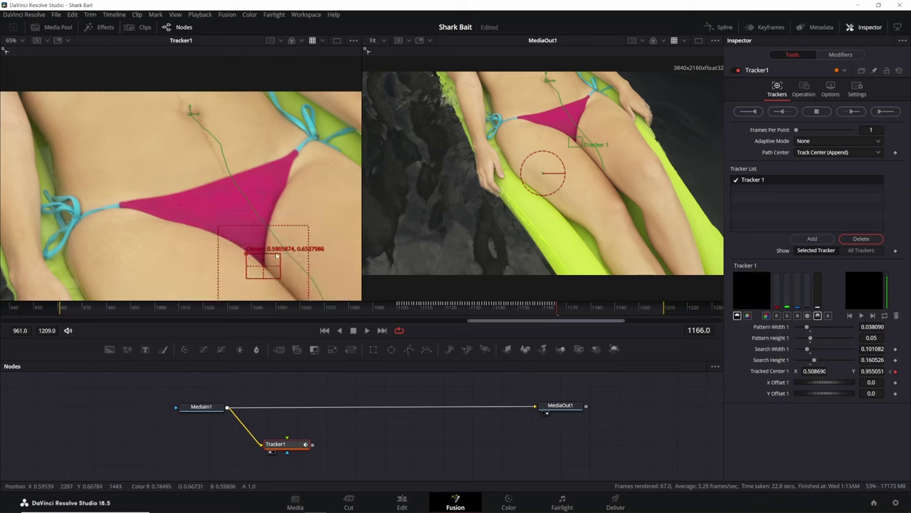
scroll(247, 149, down, 2)
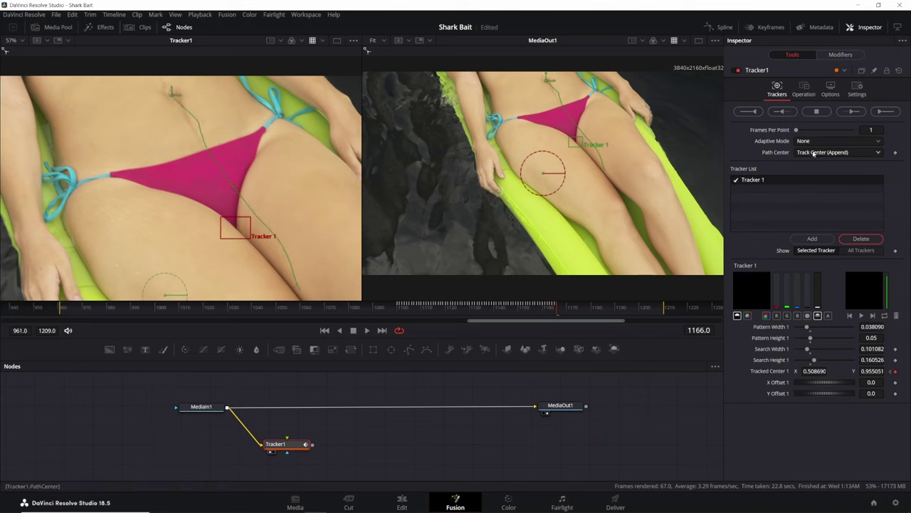
- Resume tracking forward past frame 1192, then track backward from frame 1100
click(853, 111)
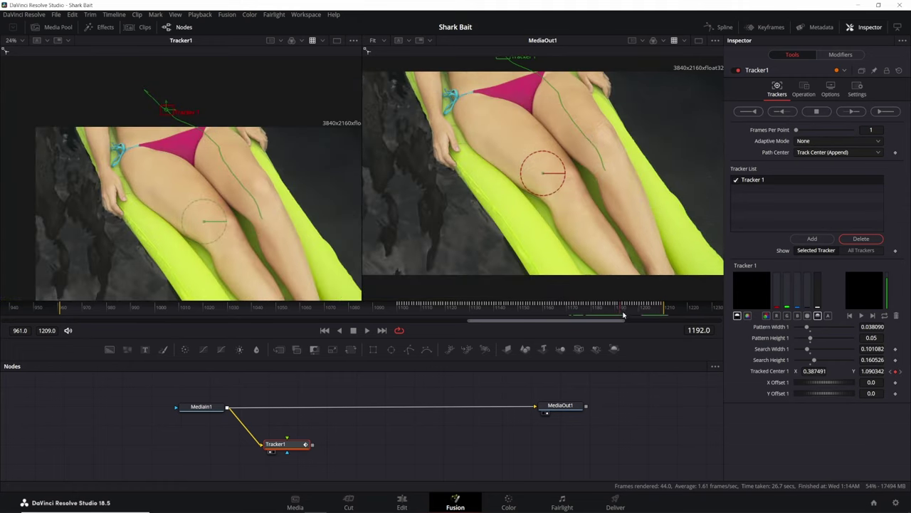
drag(624, 313, 607, 305)
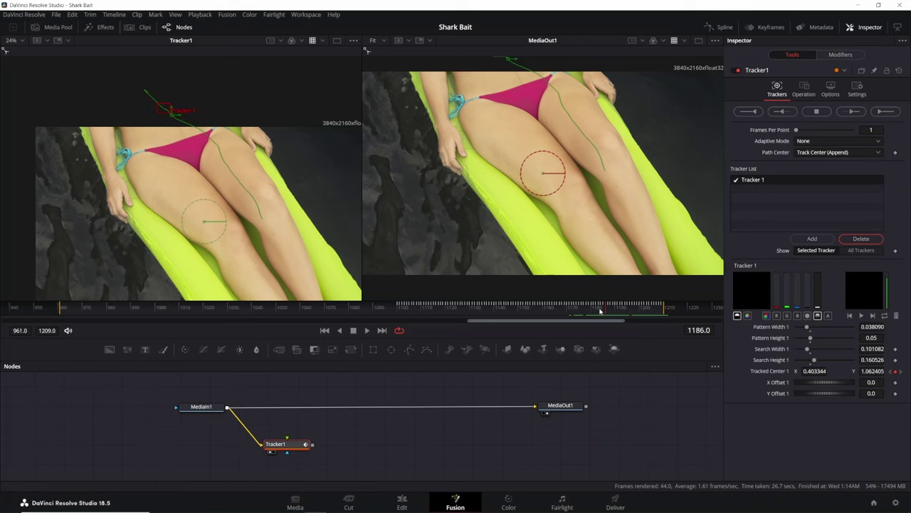
drag(604, 312, 395, 315)
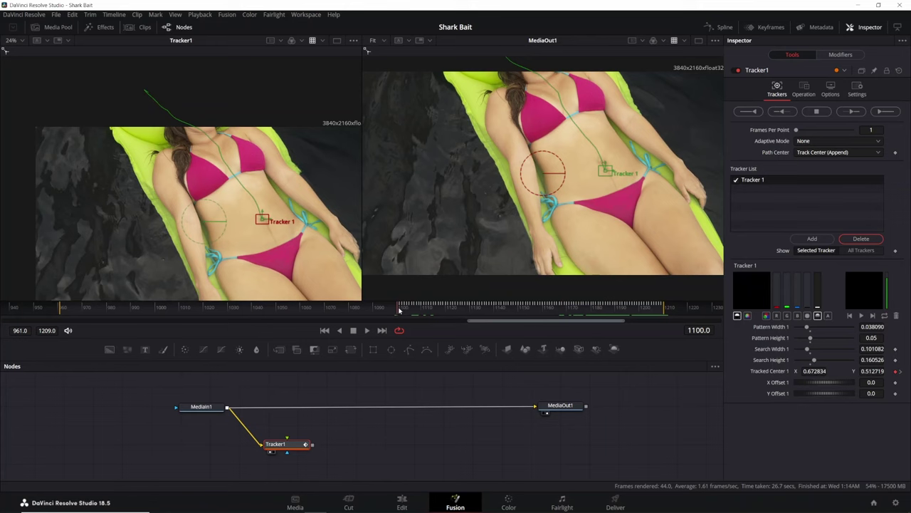
click(782, 112)
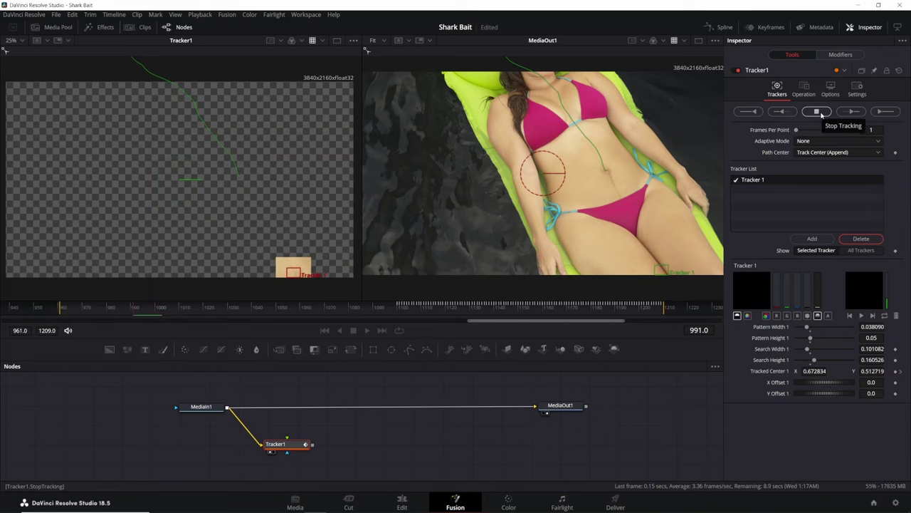
- Stop the backward track and move to around frame 1000
click(821, 114)
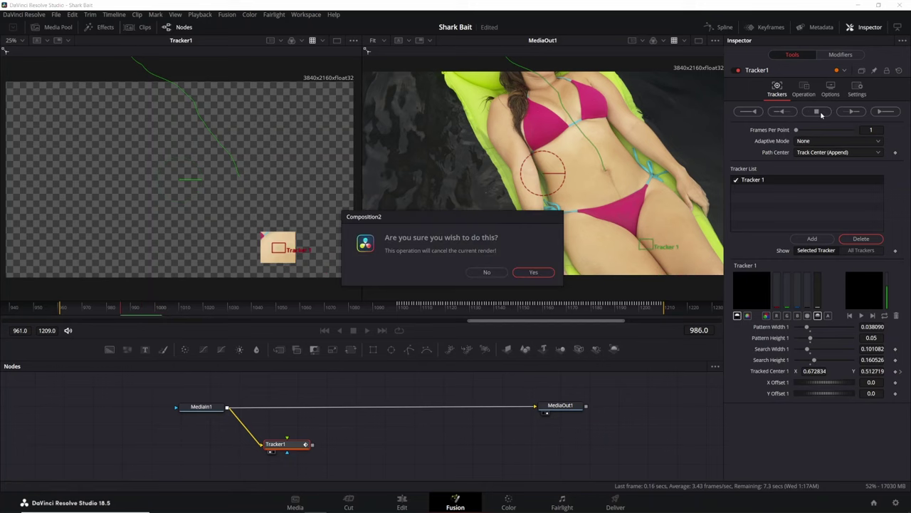
click(532, 272)
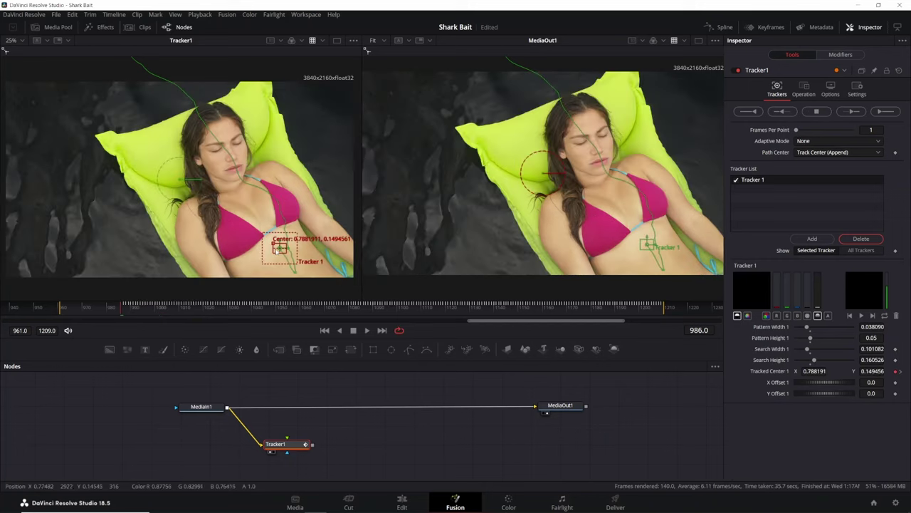
click(145, 314)
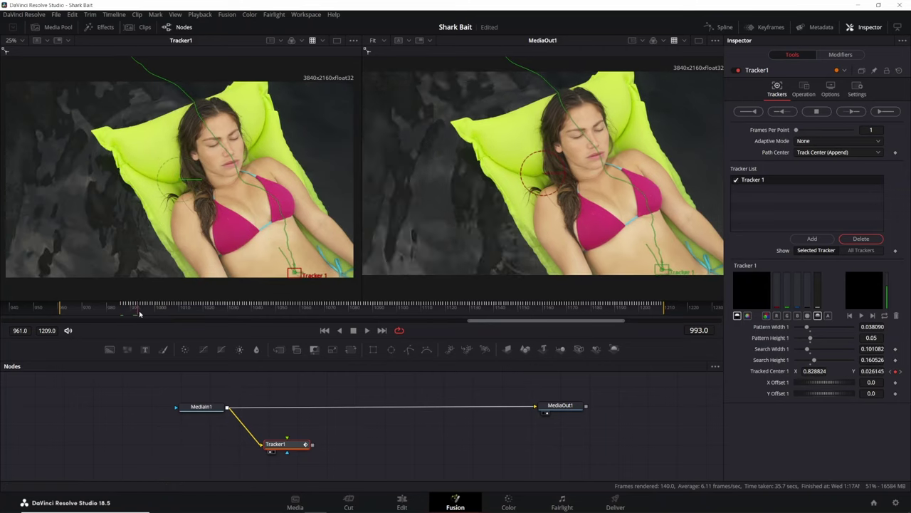
mouse_move(144, 314)
mouse_down()
mouse_move(171, 312)
mouse_move(156, 314)
mouse_up()
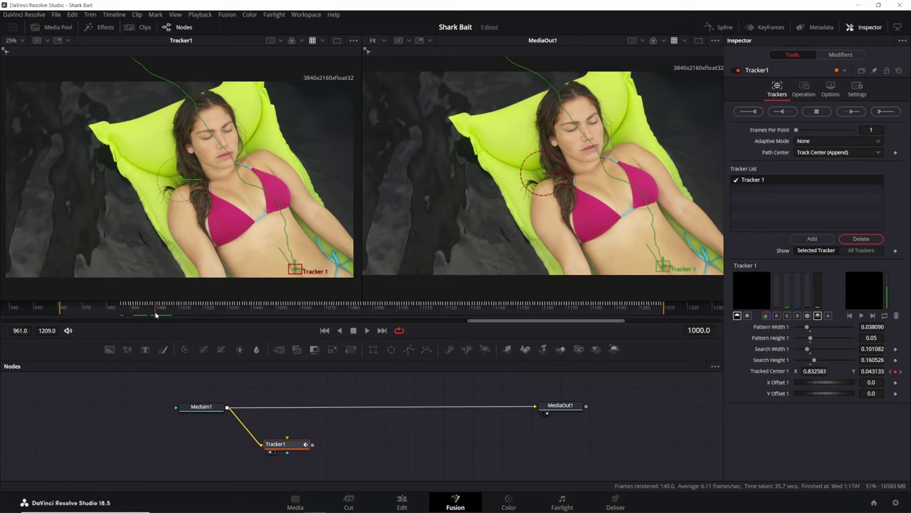
- Re-anchor the tracker on the torso and track backward to the first frame, 961
mouse_move(278, 262)
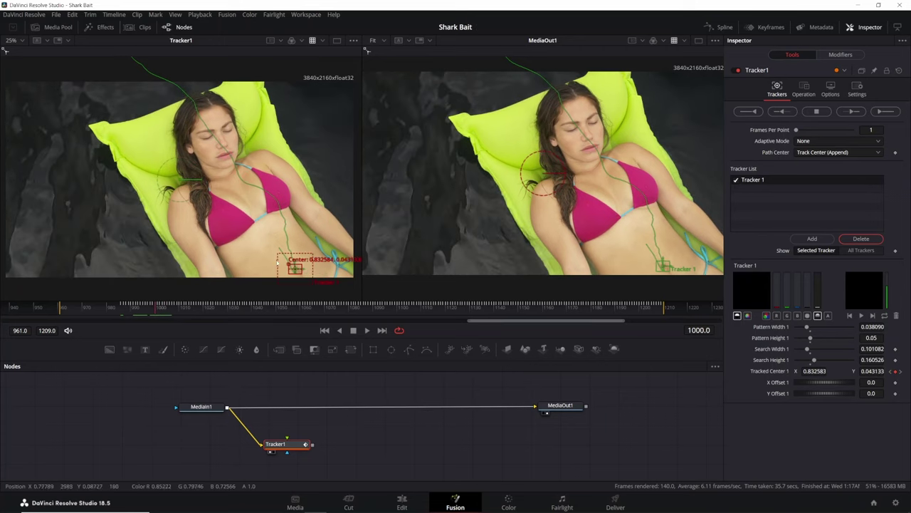
drag(286, 266, 263, 212)
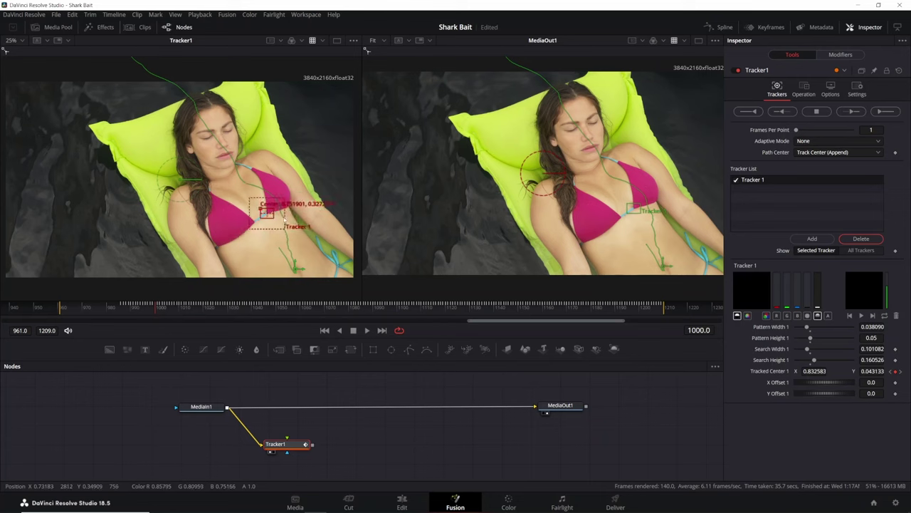
click(784, 112)
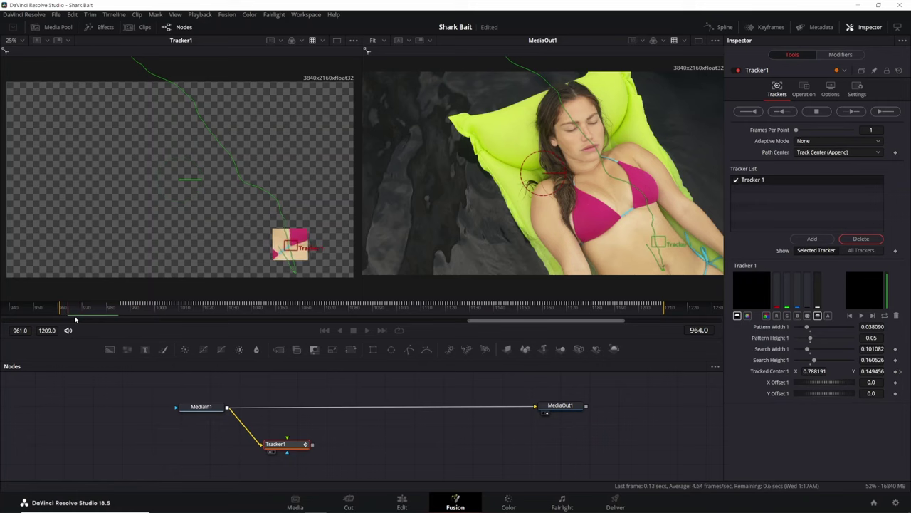
click(534, 284)
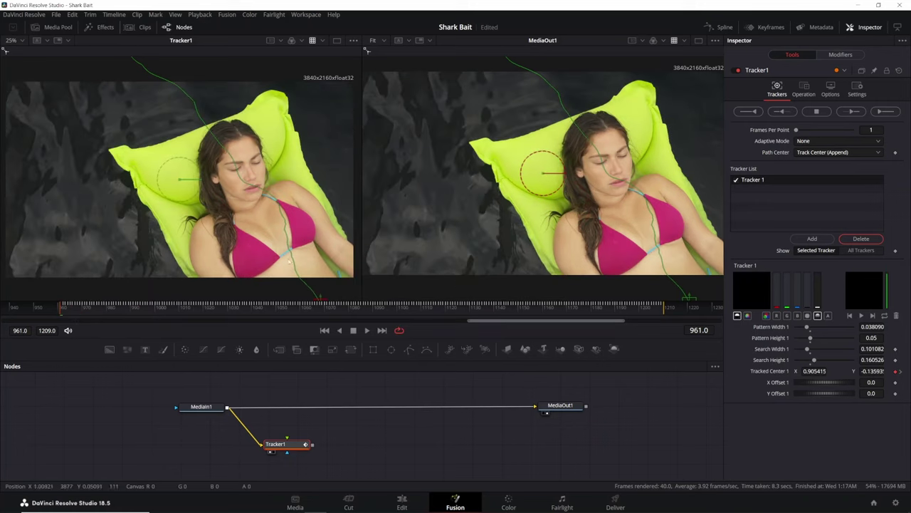
- Review Tracker1's path from frame 970 to 1044, then park the playhead at frame 1100
click(81, 307)
drag(97, 313, 297, 311)
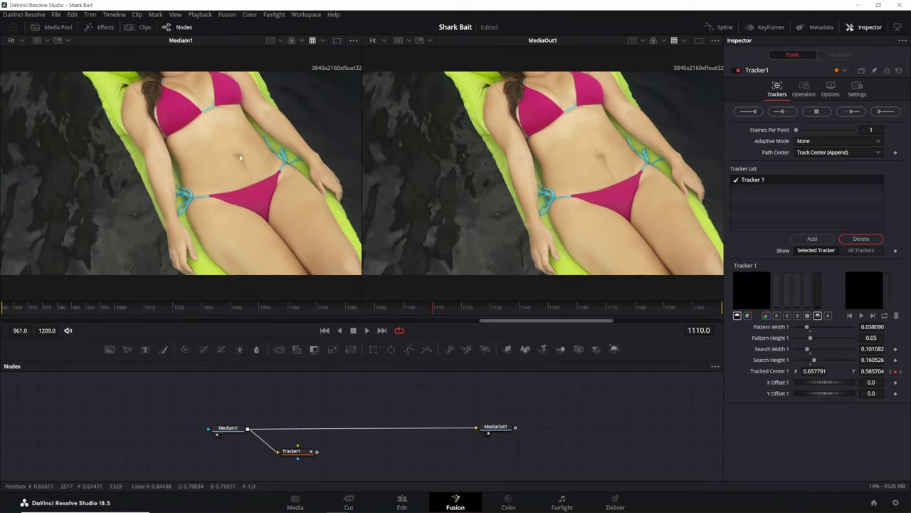
click(406, 310)
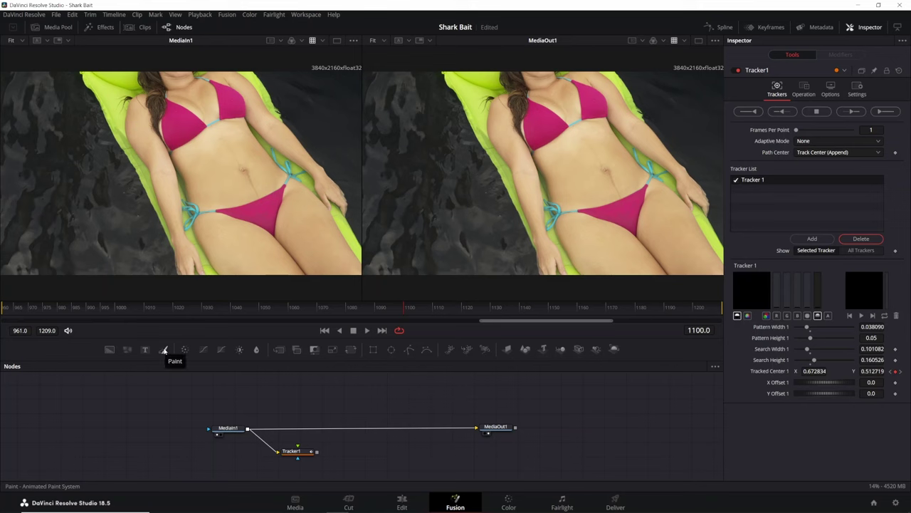
- Add a Paint1 node fed by MediaIn1, view it in the left viewer, and choose single-stroke painting
click(164, 349)
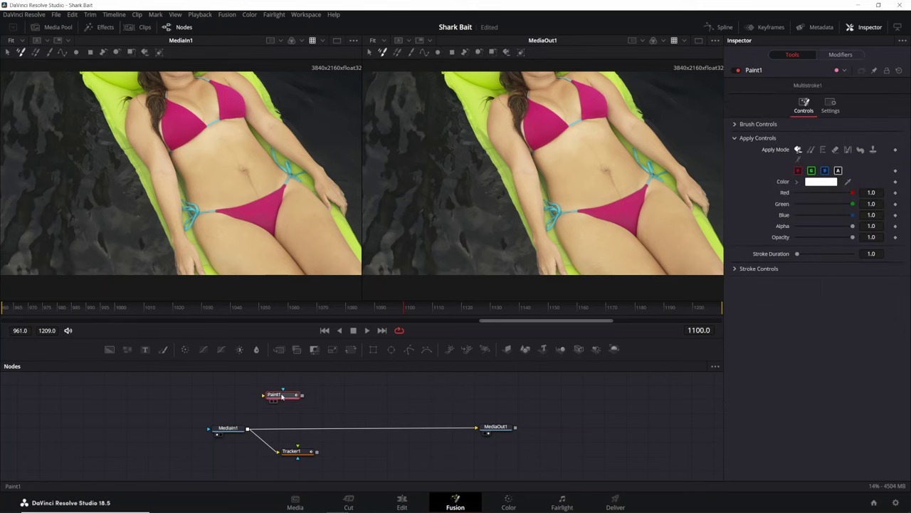
key(1)
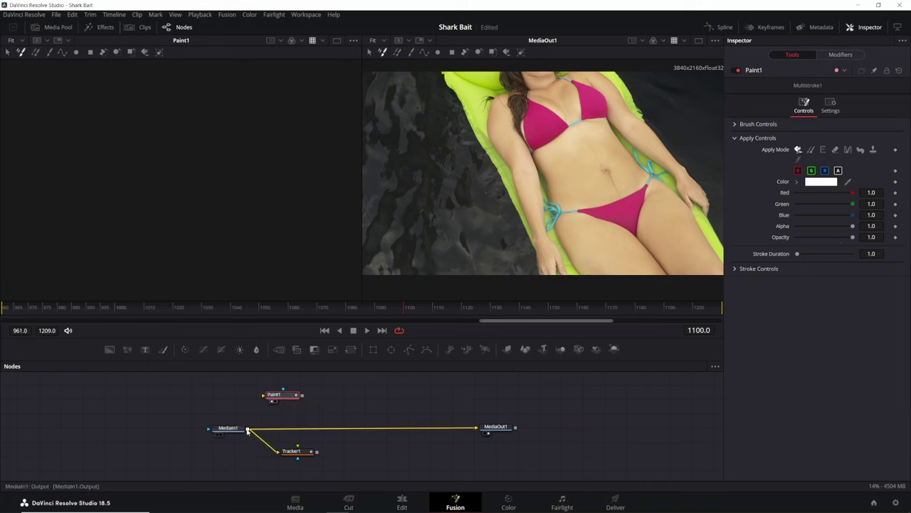
mouse_move(247, 428)
mouse_down()
mouse_move(248, 373)
mouse_move(263, 427)
mouse_up()
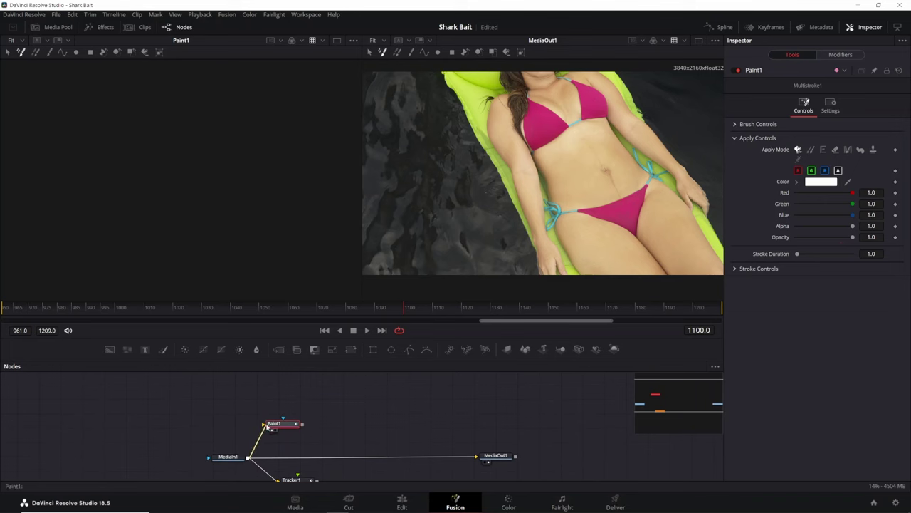
mouse_move(263, 426)
mouse_down()
mouse_move(237, 454)
mouse_move(262, 426)
mouse_up()
drag(277, 425, 287, 426)
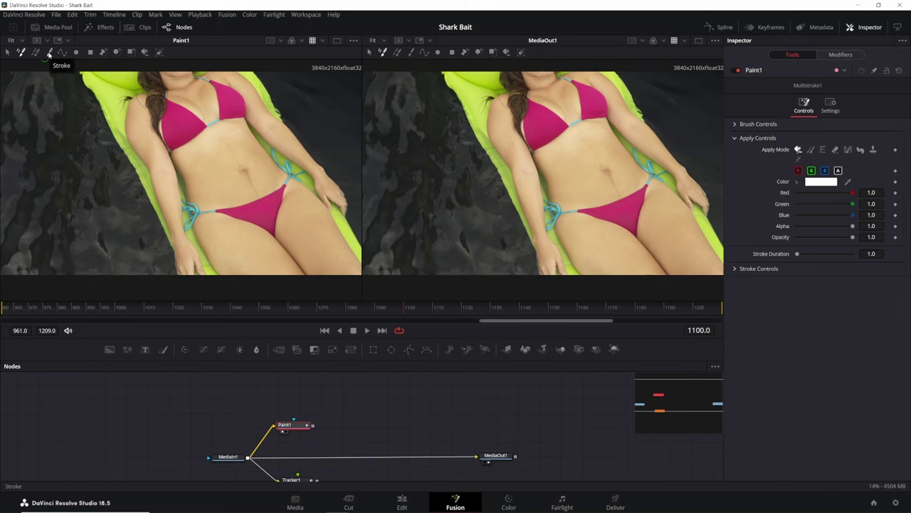
click(50, 54)
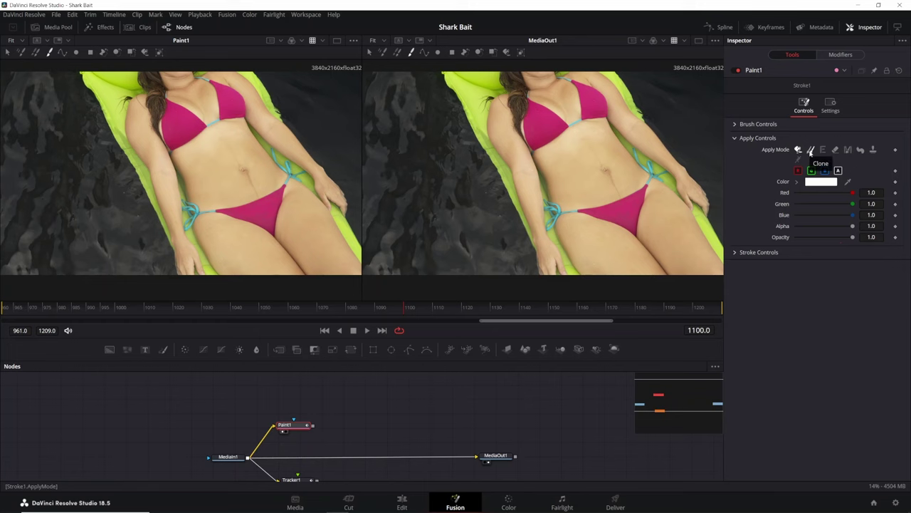
- Clone-paint over the belly line below the navel, sourcing skin from just up-right of the brush
click(811, 151)
scroll(252, 187, up, 5)
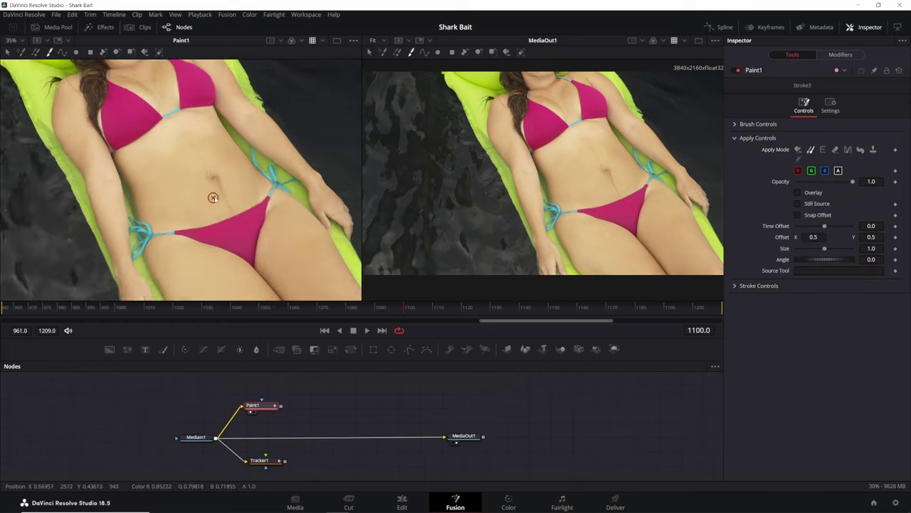
mouse_move(270, 186)
mouse_down()
mouse_move(240, 179)
mouse_move(237, 187)
mouse_move(261, 188)
mouse_move(268, 210)
mouse_up()
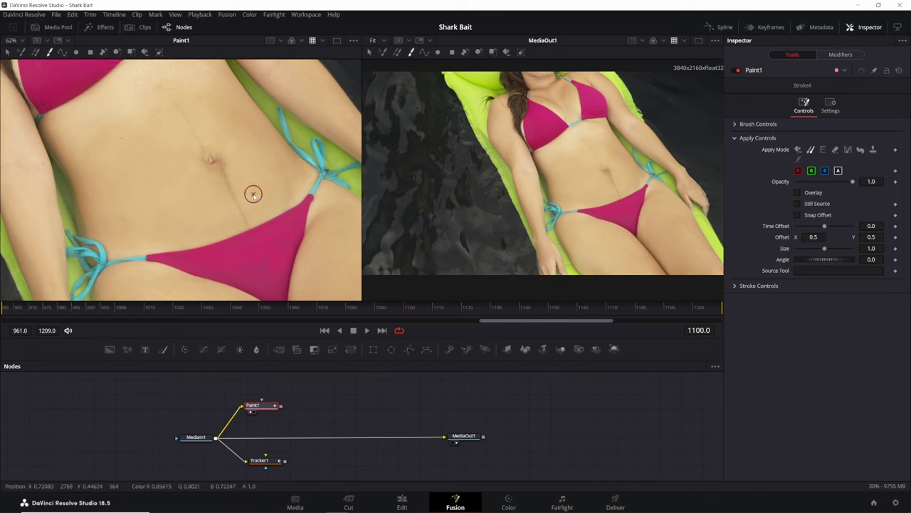
ctrl+click(250, 194)
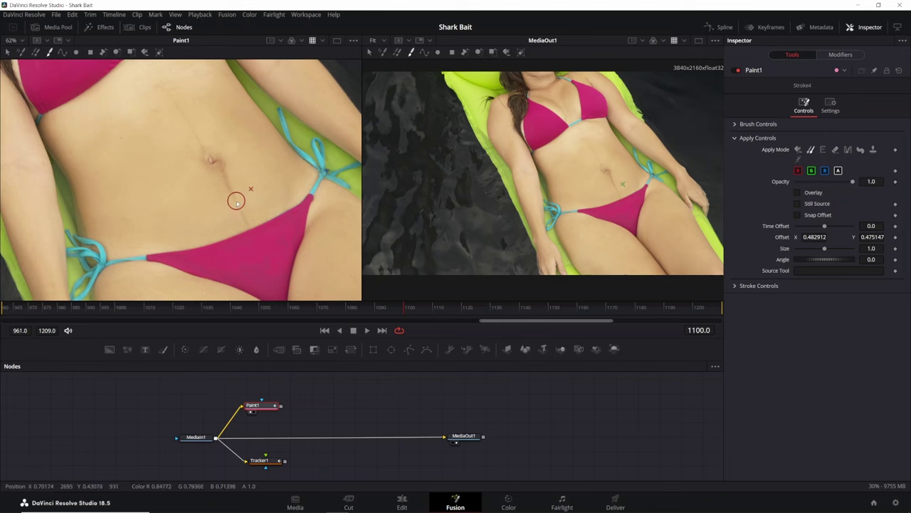
mouse_move(242, 219)
mouse_down()
mouse_move(240, 199)
mouse_move(192, 124)
mouse_up()
mouse_move(239, 178)
mouse_down()
mouse_move(228, 163)
mouse_move(228, 178)
mouse_up()
mouse_move(225, 184)
mouse_down()
mouse_move(240, 186)
mouse_move(244, 171)
mouse_move(230, 163)
mouse_move(232, 183)
mouse_move(227, 168)
mouse_move(235, 168)
mouse_move(238, 193)
mouse_up()
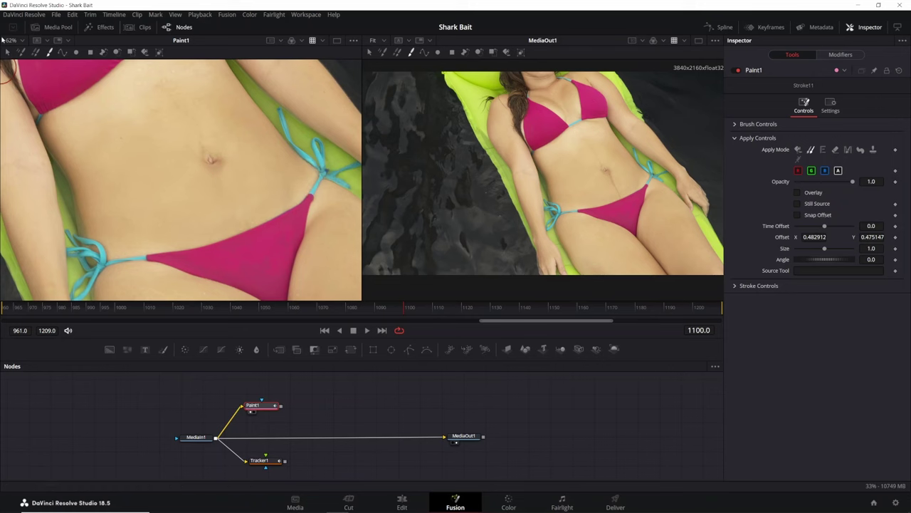
- Fit the frame in the left viewer, check the fix around frame 1116, and return to 1100
click(22, 41)
click(22, 51)
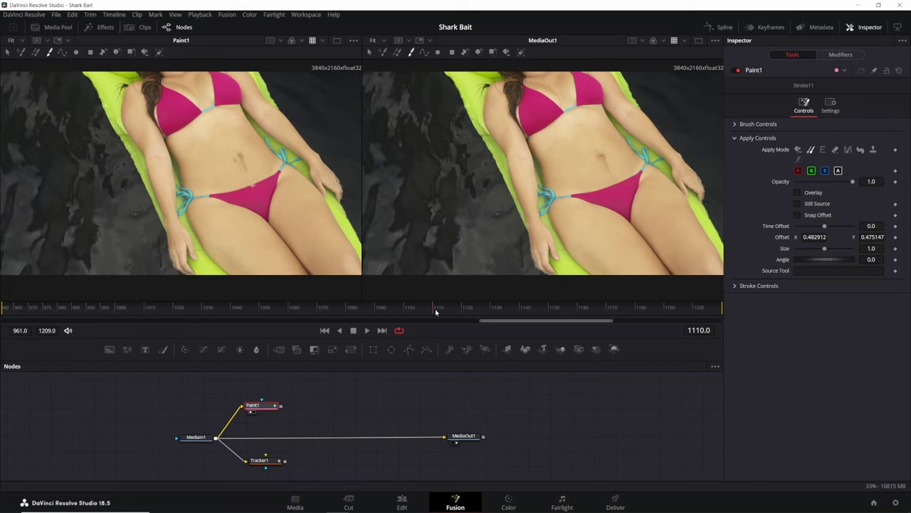
drag(437, 312, 449, 309)
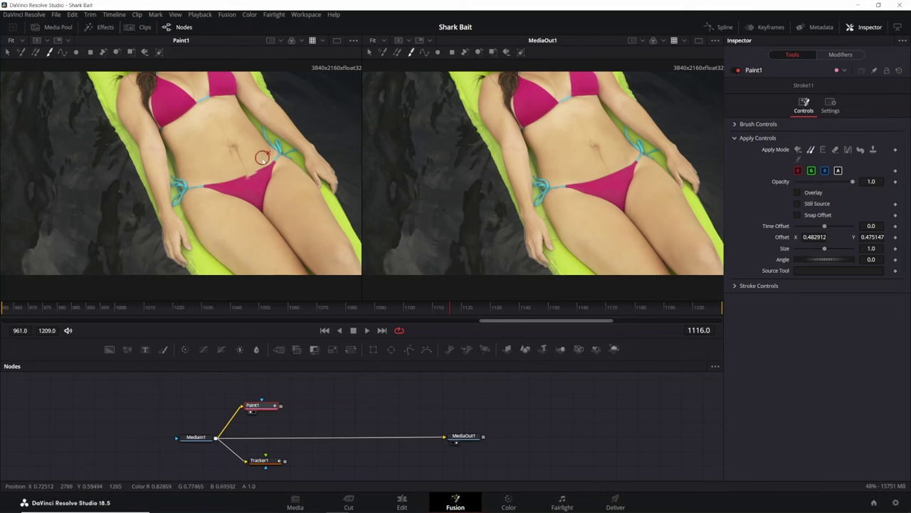
click(407, 311)
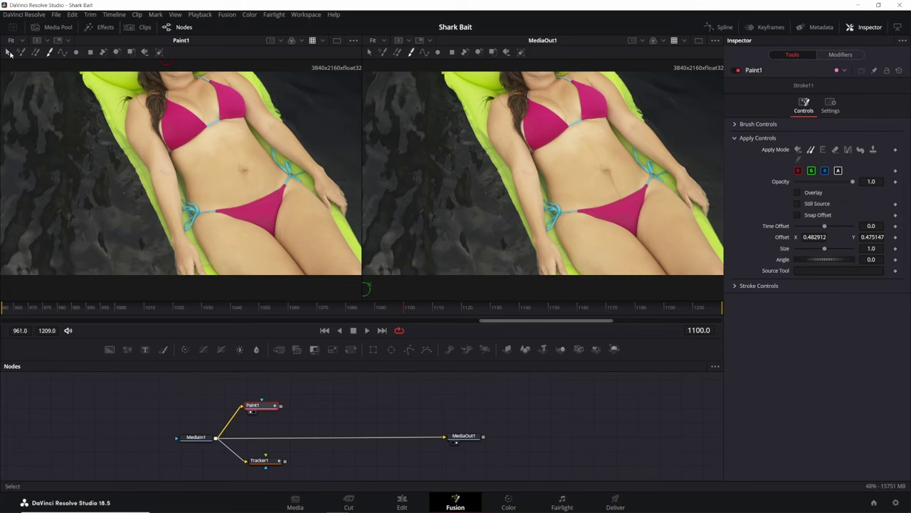
- Box-select all the clone strokes on the belly and nudge the Paint1 node
click(8, 52)
mouse_move(152, 126)
mouse_down()
mouse_move(306, 217)
mouse_move(316, 233)
mouse_up()
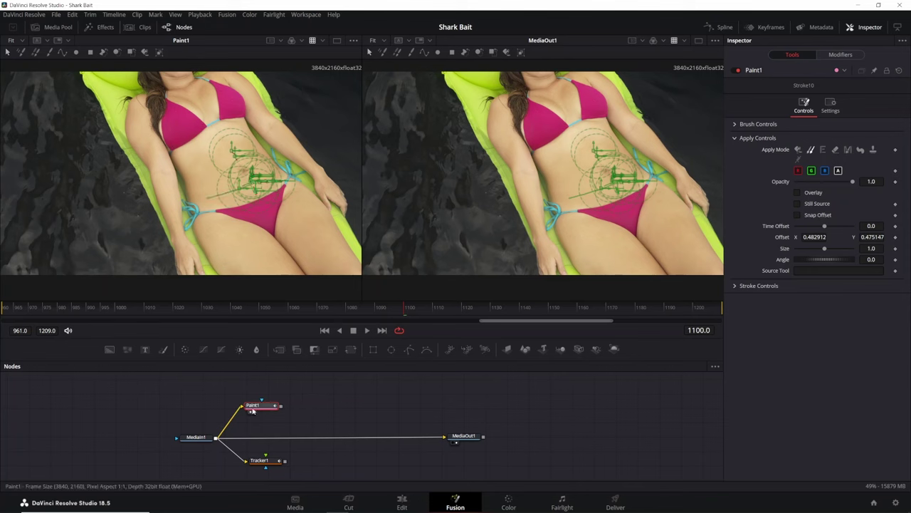
drag(252, 411, 272, 400)
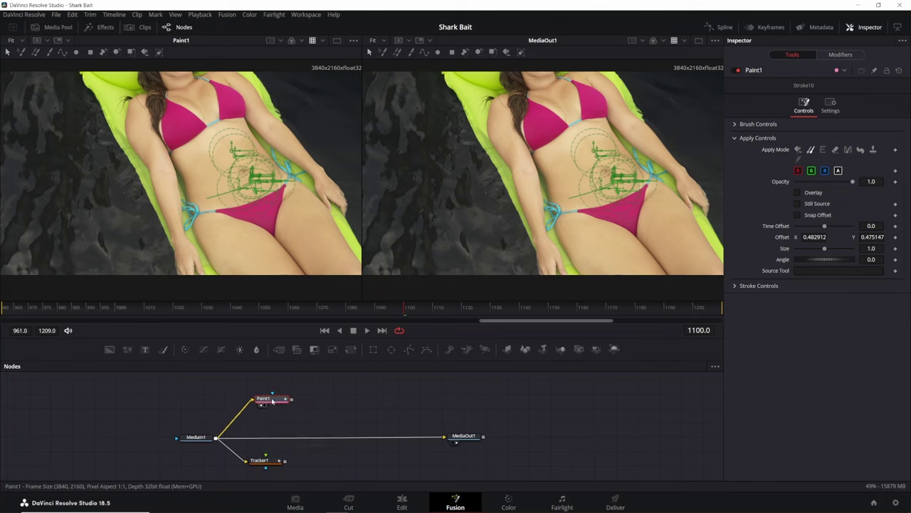
- Insert a Time Speed node between MediaIn1 and Paint1 using the tool search
click(315, 404)
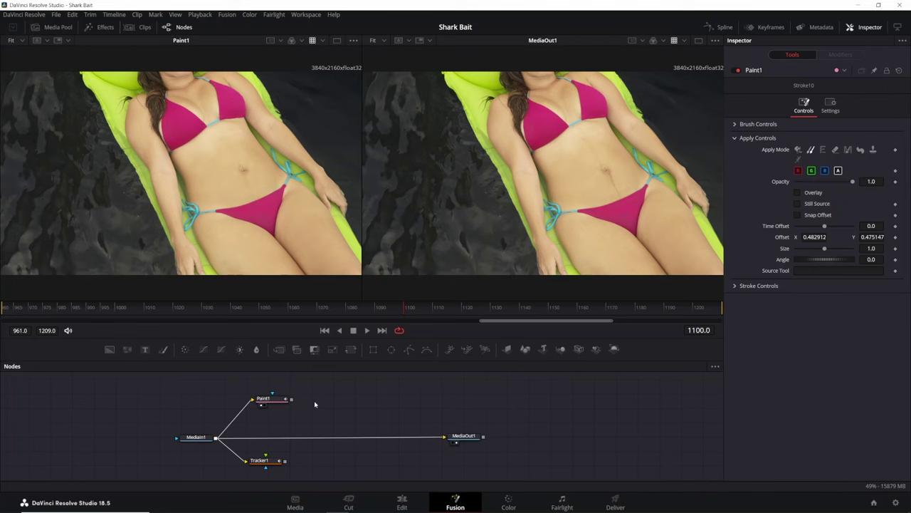
key(shift+space)
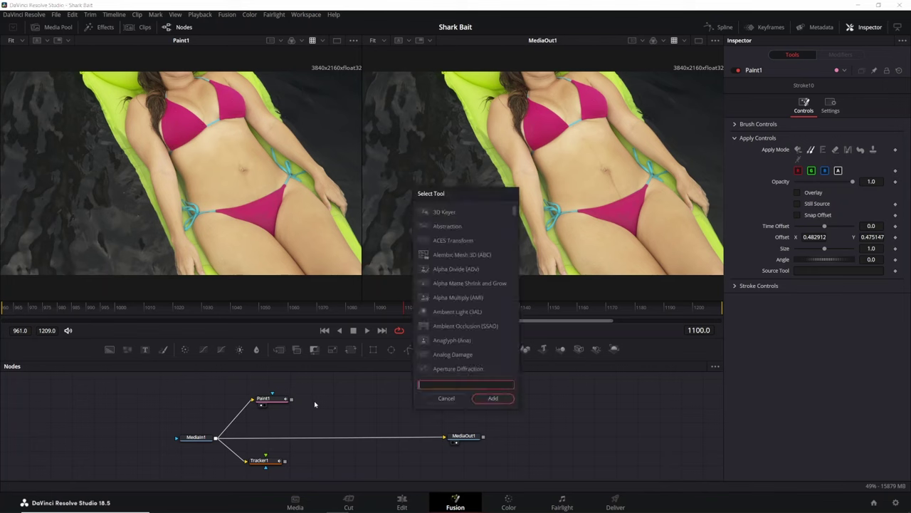
text(time)
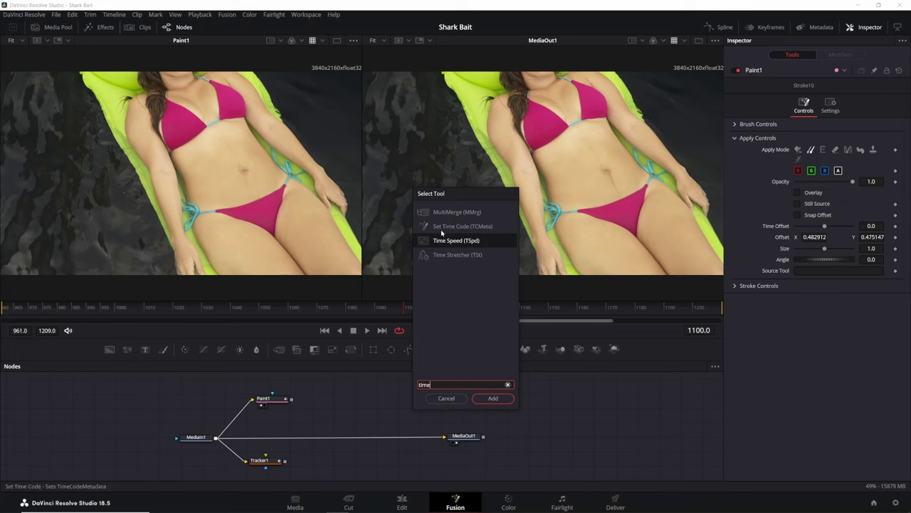
click(493, 398)
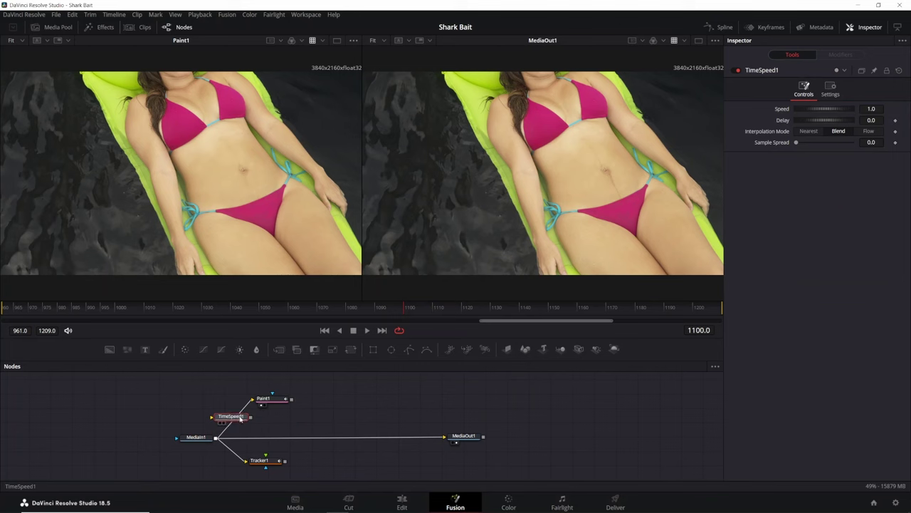
mouse_move(242, 418)
mouse_down()
mouse_move(270, 420)
mouse_move(246, 417)
mouse_up()
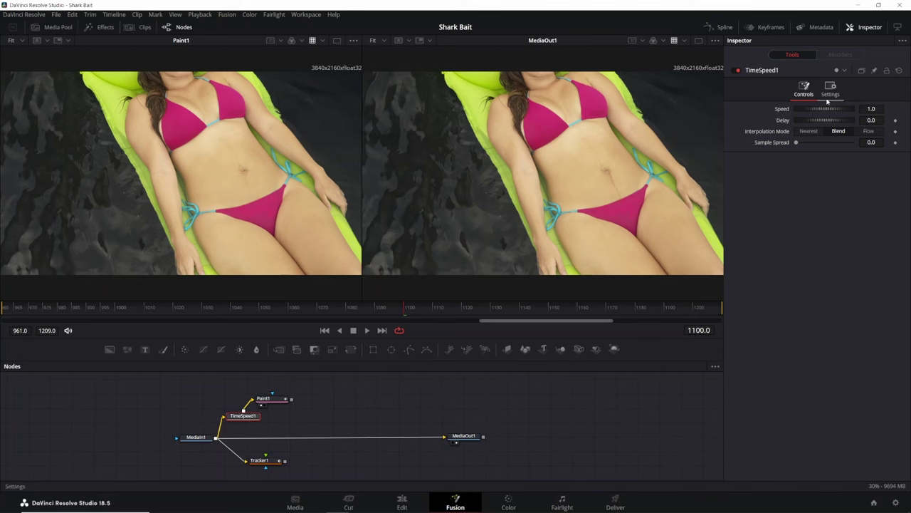
- Freeze frame 1100 by giving TimeSpeed1 a Speed of 0 and a Delay of 1100
click(872, 109)
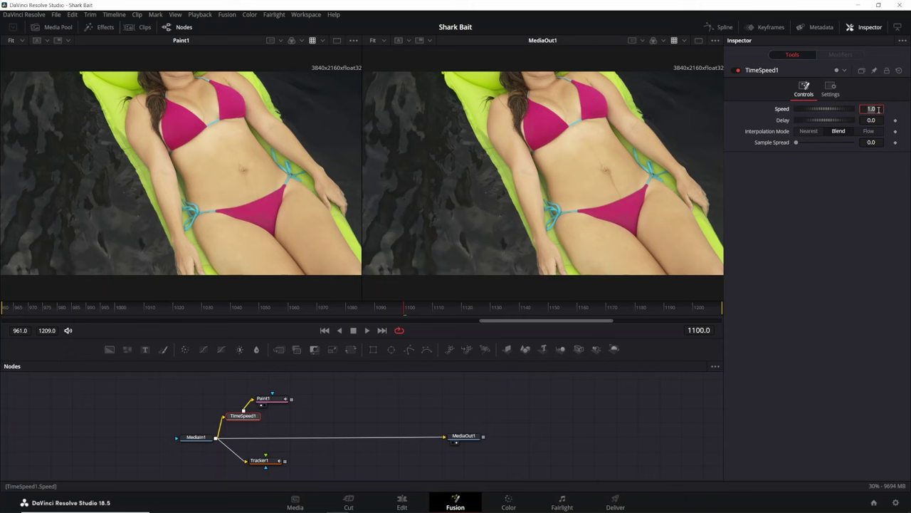
text(0)
key(Tab)
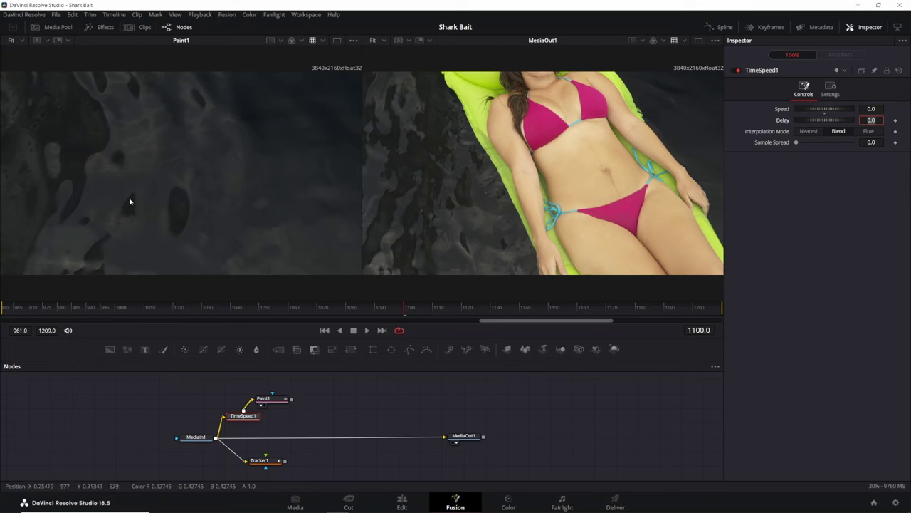
click(753, 124)
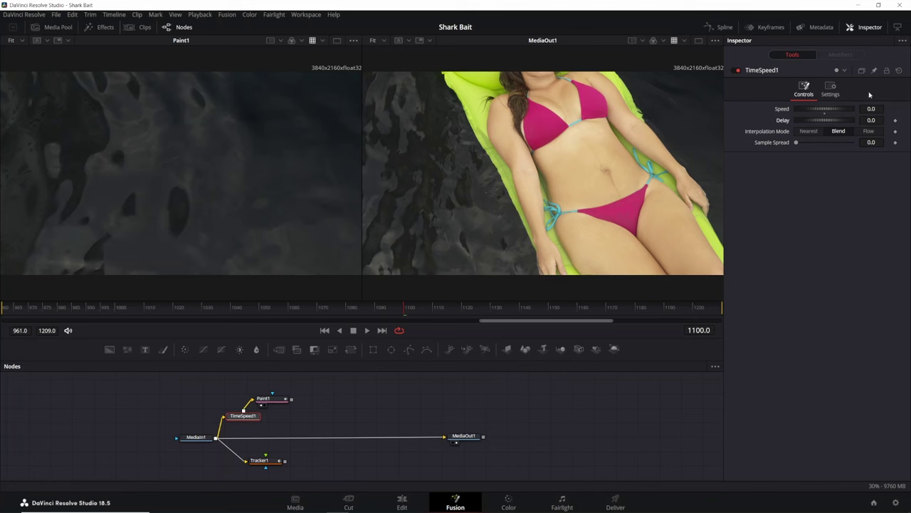
click(871, 120)
key(Tab)
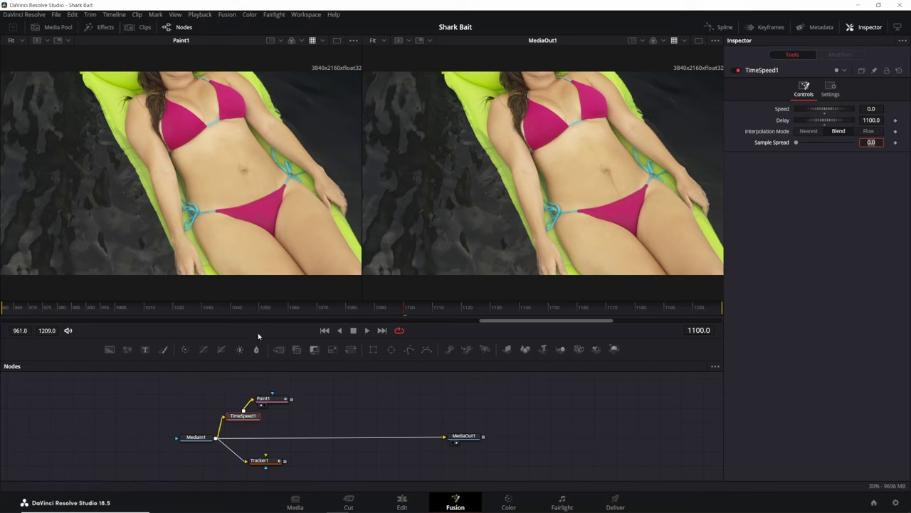
drag(275, 401, 287, 402)
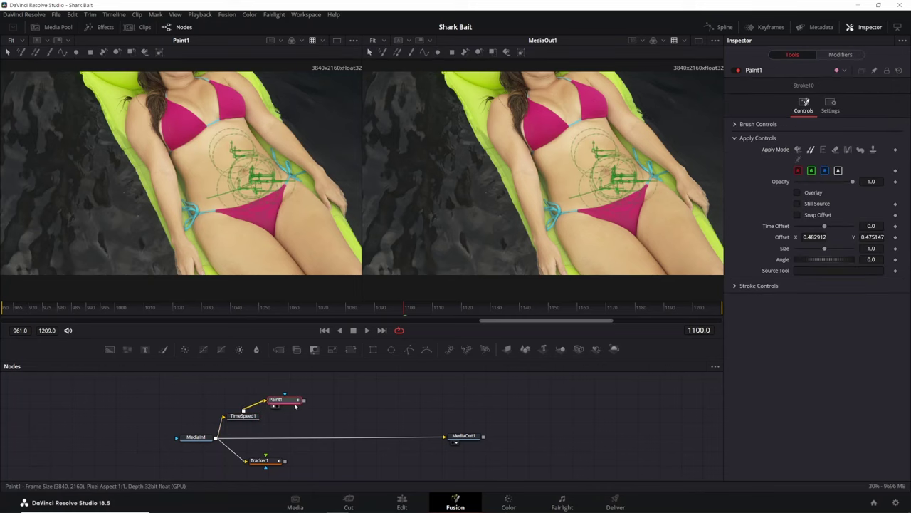
- Scrub later and earlier frames back to 1017 to verify the frozen patch, then return to 1100
drag(496, 306, 559, 313)
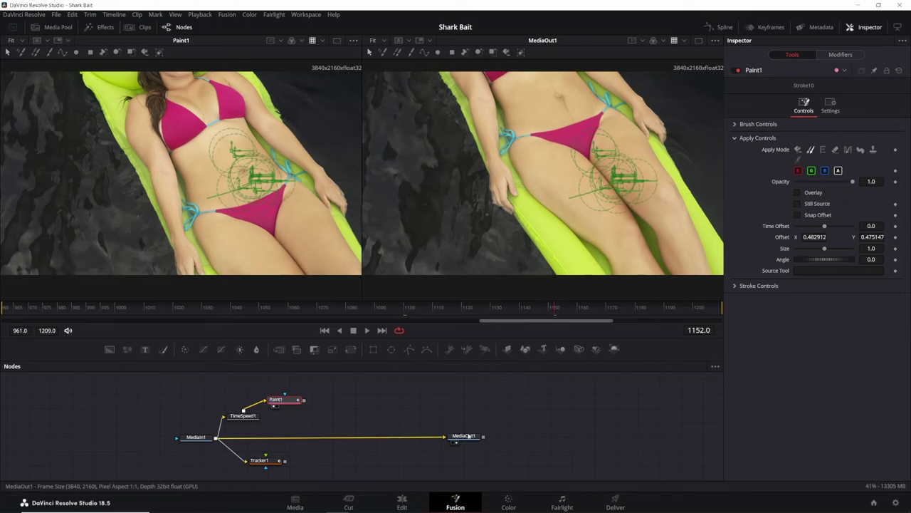
drag(411, 316, 342, 312)
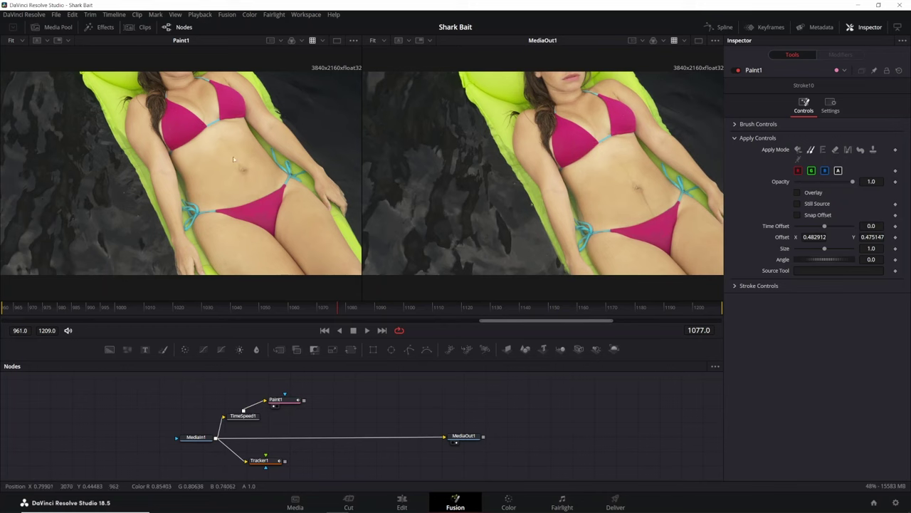
drag(217, 302, 165, 313)
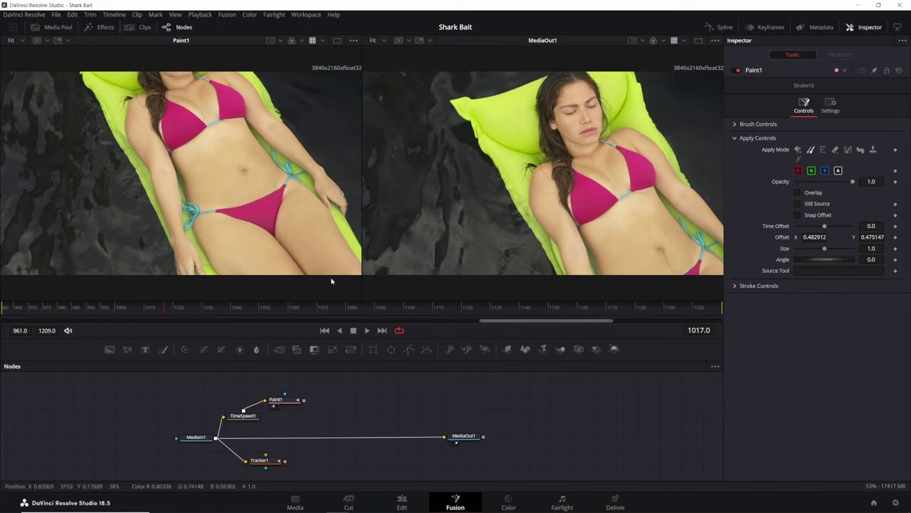
click(405, 313)
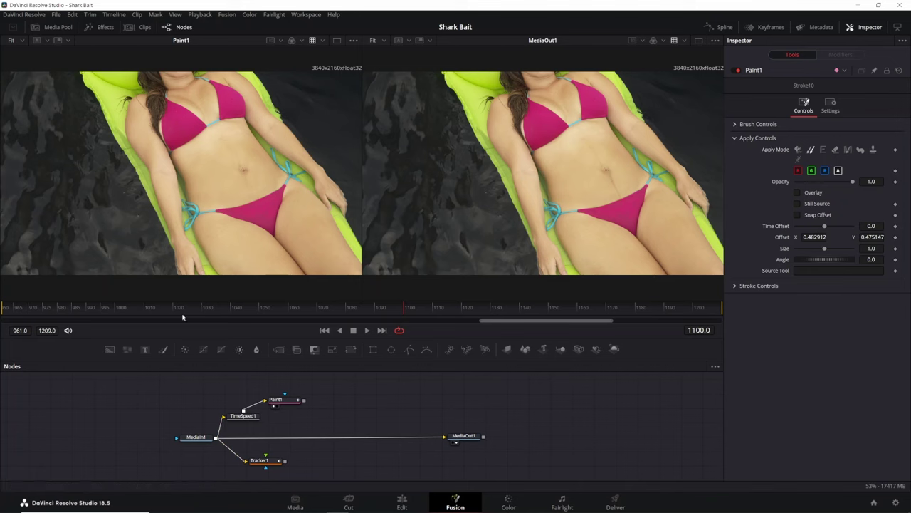
- Insert Merge1 between MediaIn1 and MediaOut1, feed Paint1 into its foreground, and tidy the nodes
drag(287, 402, 298, 400)
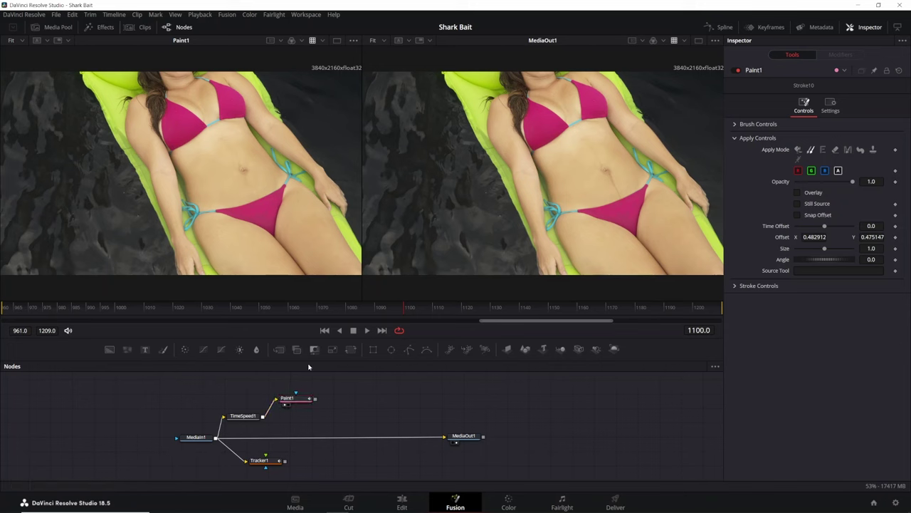
drag(280, 350, 332, 425)
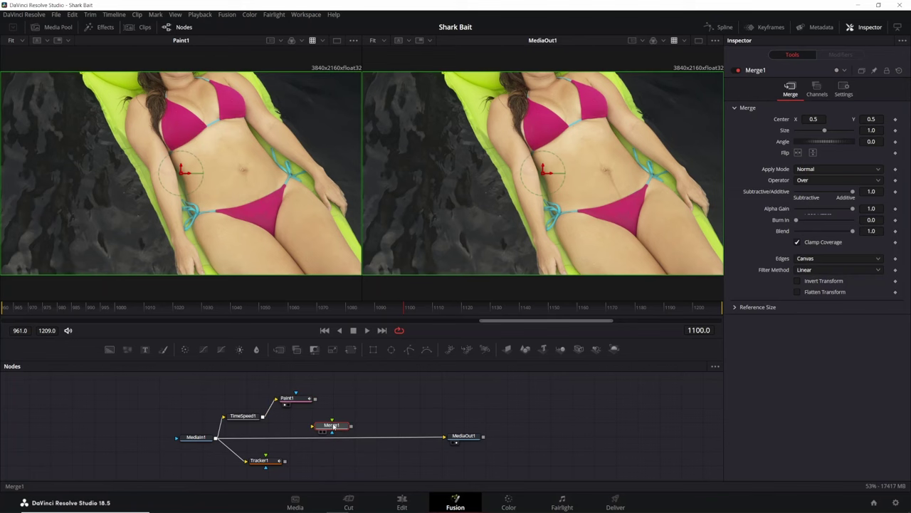
mouse_move(332, 425)
mouse_down()
mouse_move(321, 430)
mouse_move(324, 440)
mouse_up()
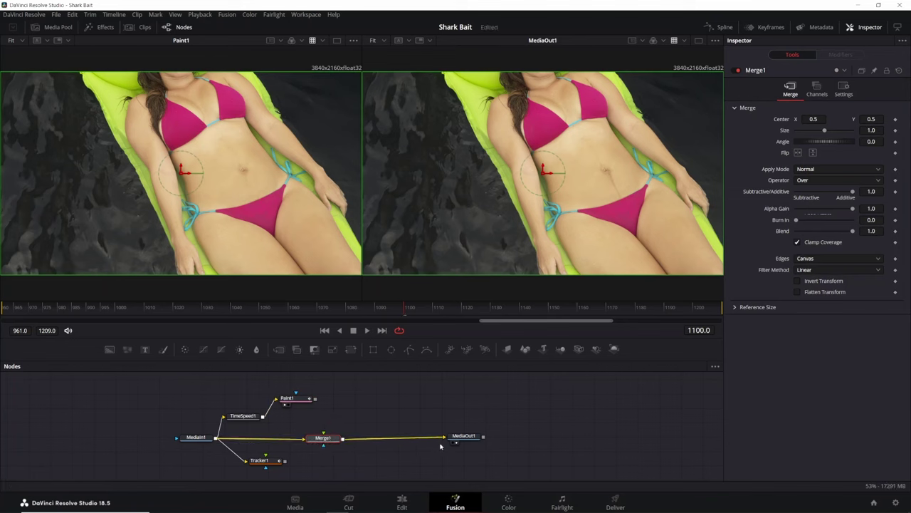
drag(322, 437, 314, 436)
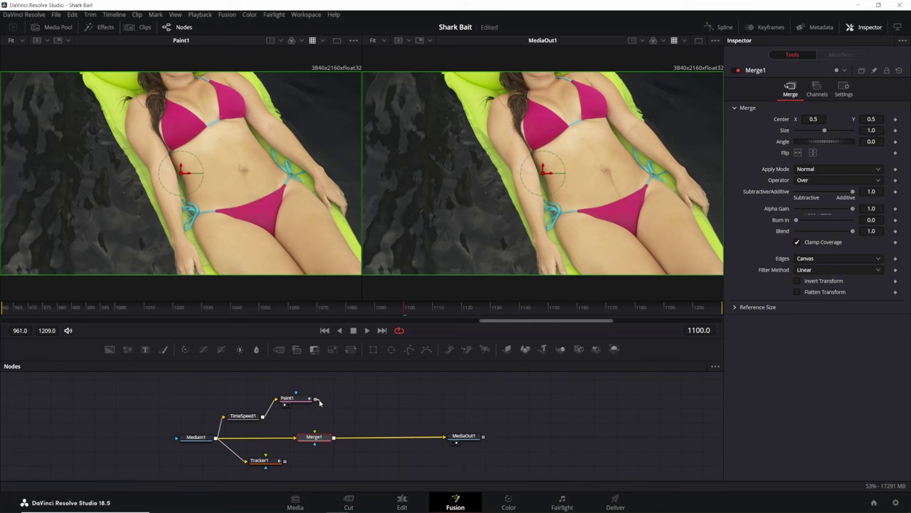
drag(321, 410, 314, 432)
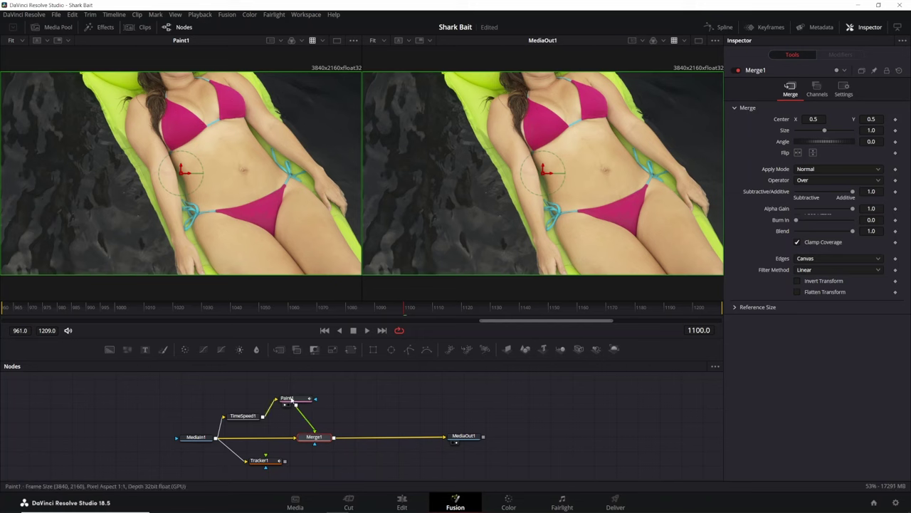
drag(290, 401, 293, 390)
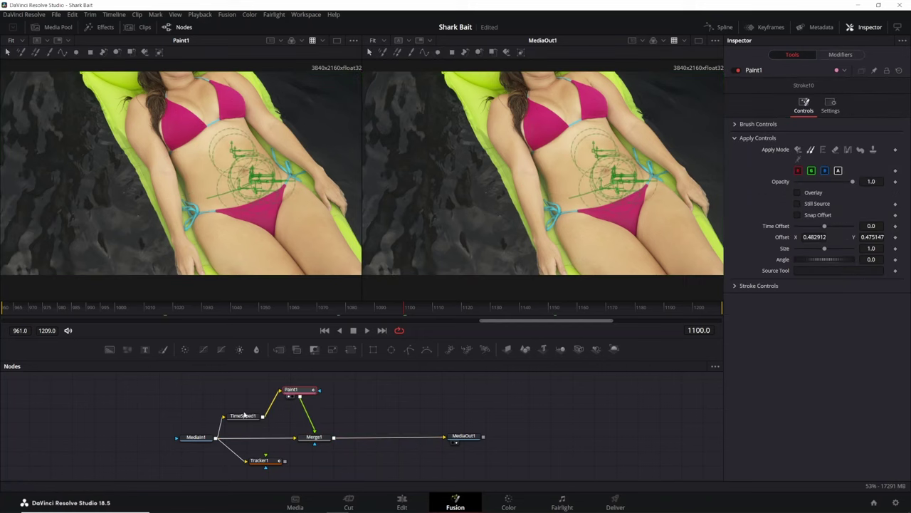
drag(244, 415, 242, 403)
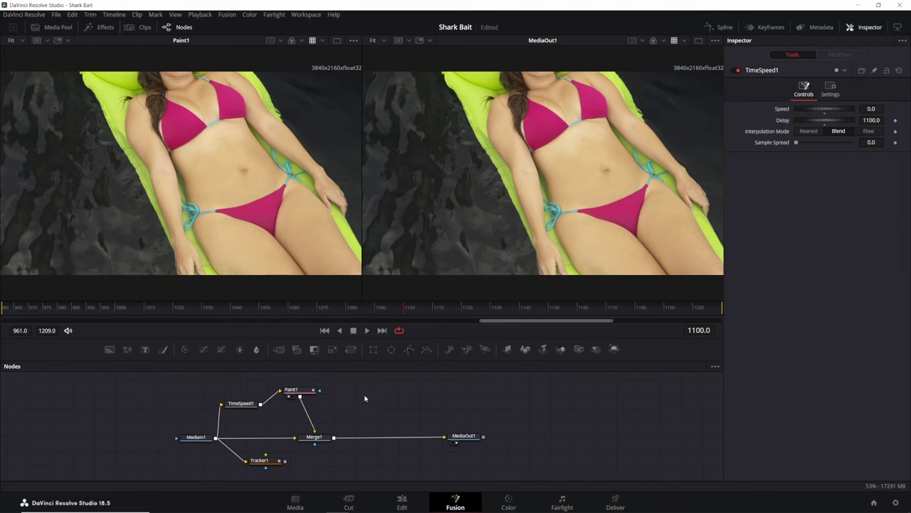
- Draw a closed oval Polygon mask around the navel
click(409, 350)
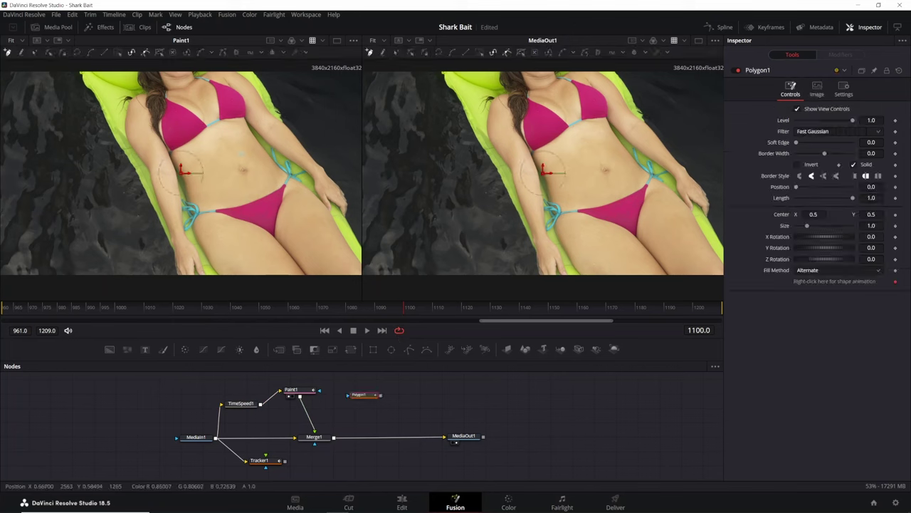
drag(220, 142, 233, 137)
drag(257, 195, 235, 207)
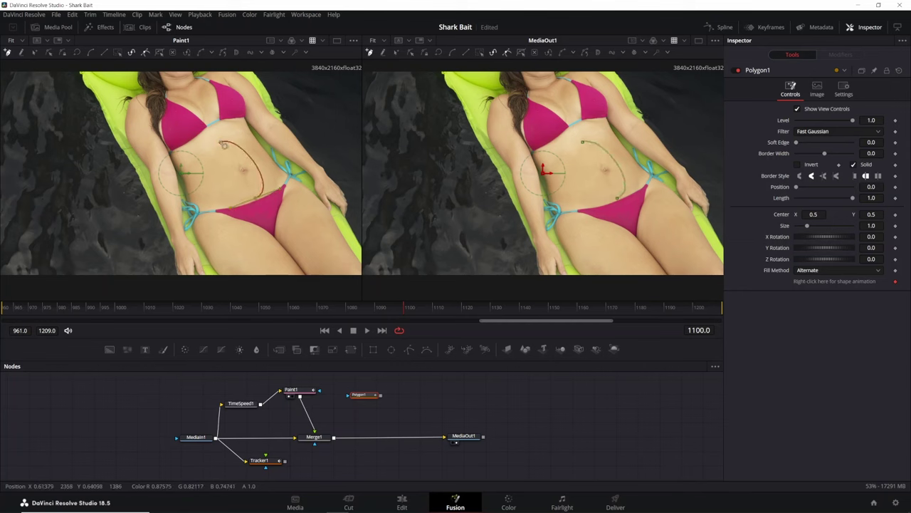
click(220, 142)
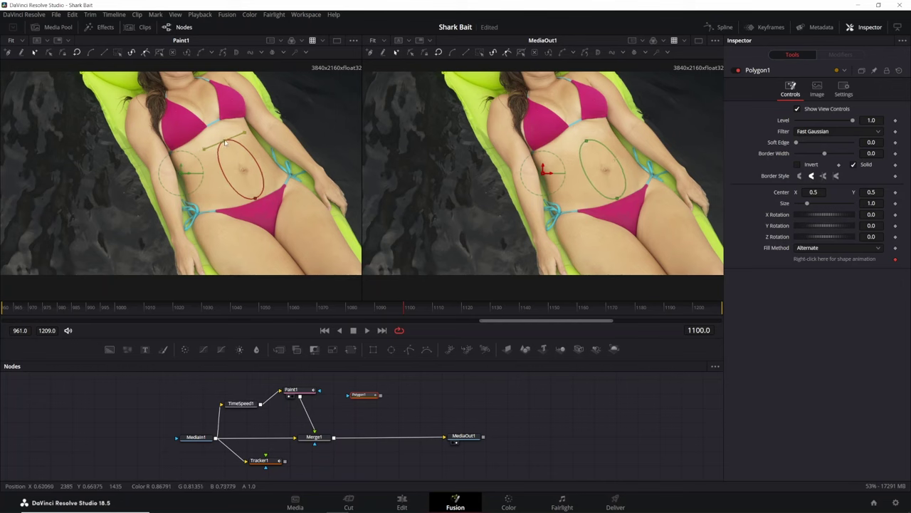
scroll(353, 415, up, 1)
- Connect Polygon1 to Merge1 as its mask and check the composite at frame 1121
drag(358, 398, 353, 400)
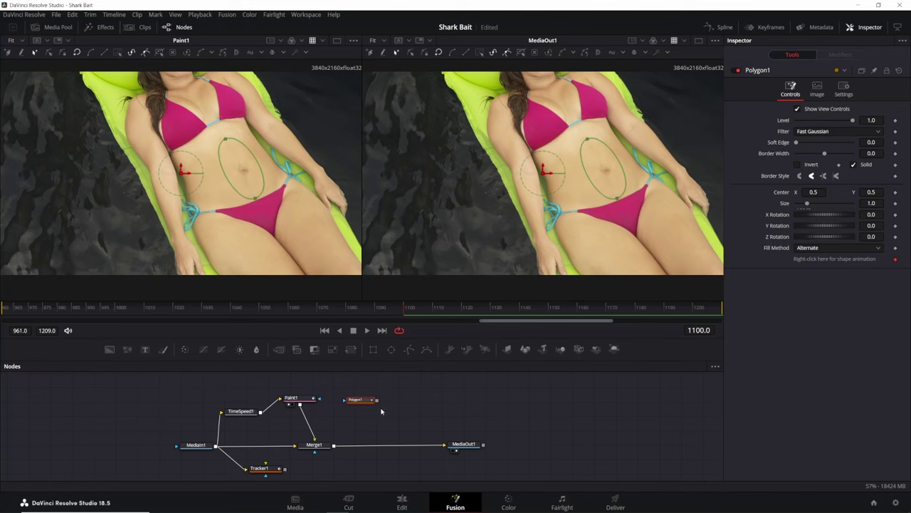
drag(378, 399, 315, 454)
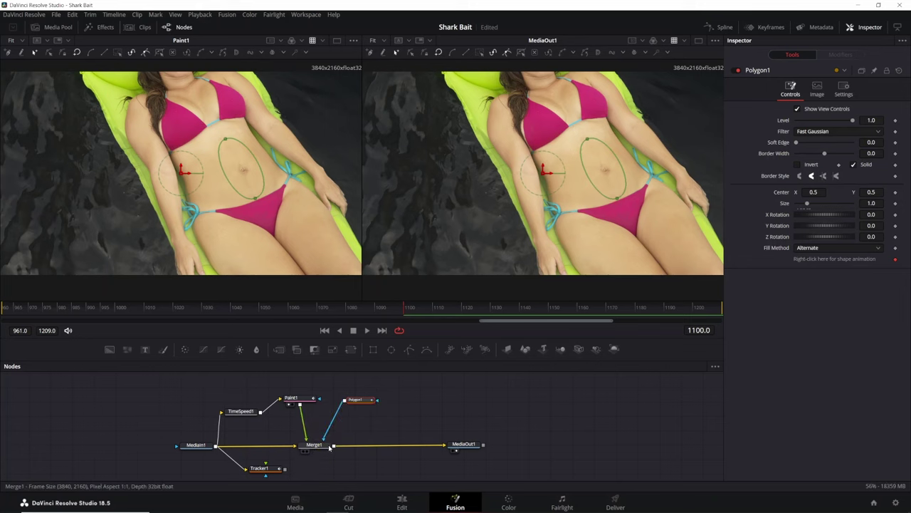
click(319, 447)
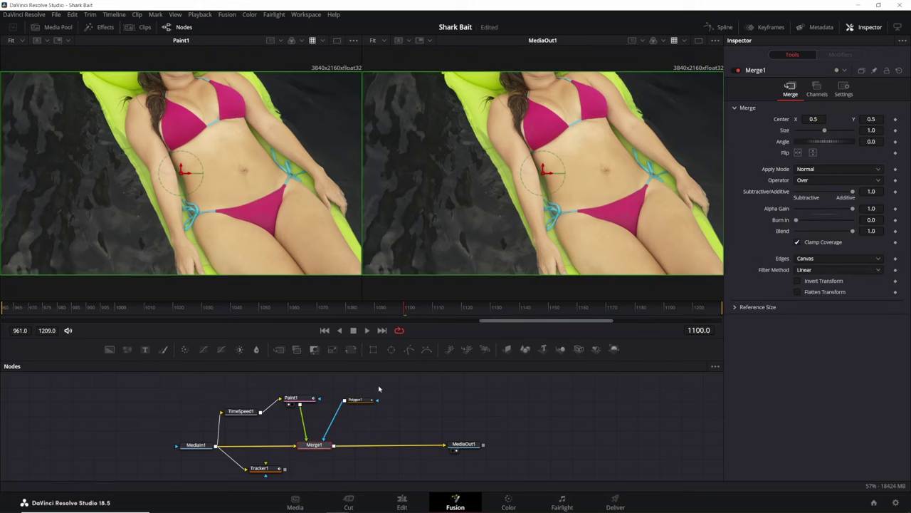
click(356, 401)
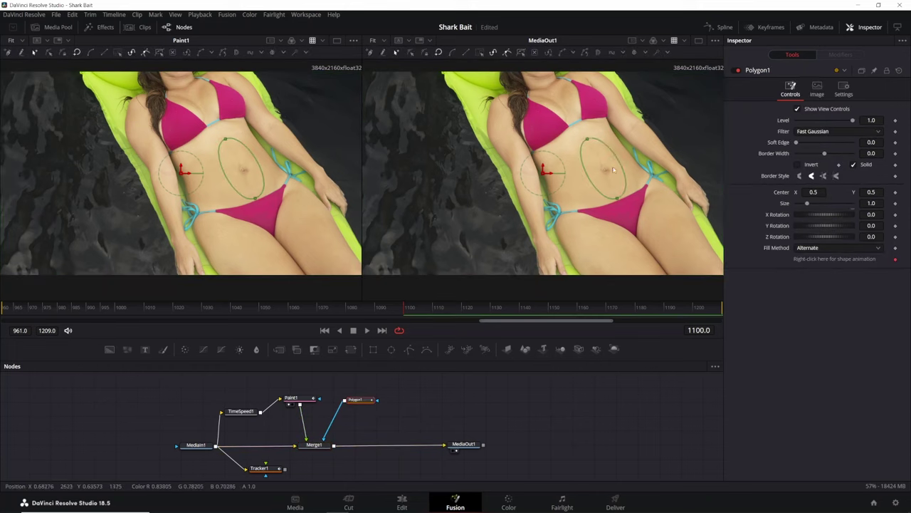
mouse_move(462, 307)
mouse_down()
mouse_move(449, 308)
mouse_move(474, 311)
mouse_up()
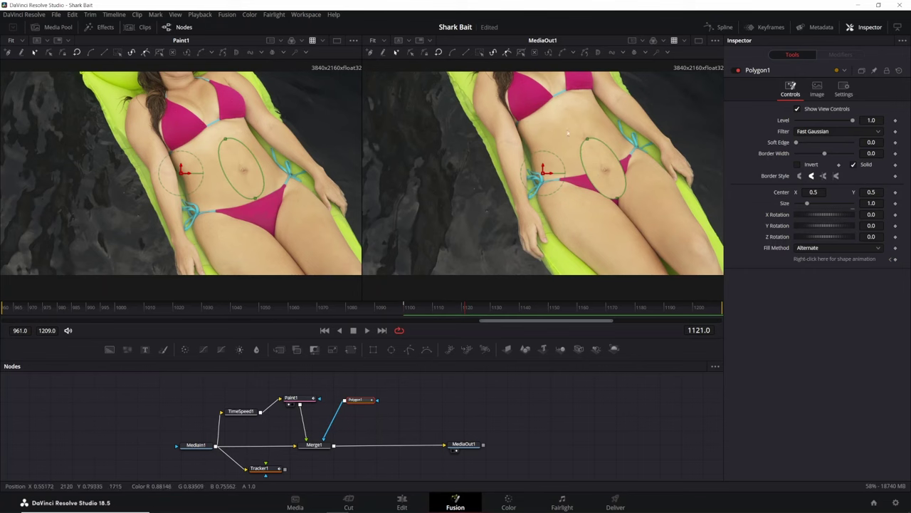
- Set Polygon1's Soft Edge to 0.0078 to feather the patch into the skin
click(415, 398)
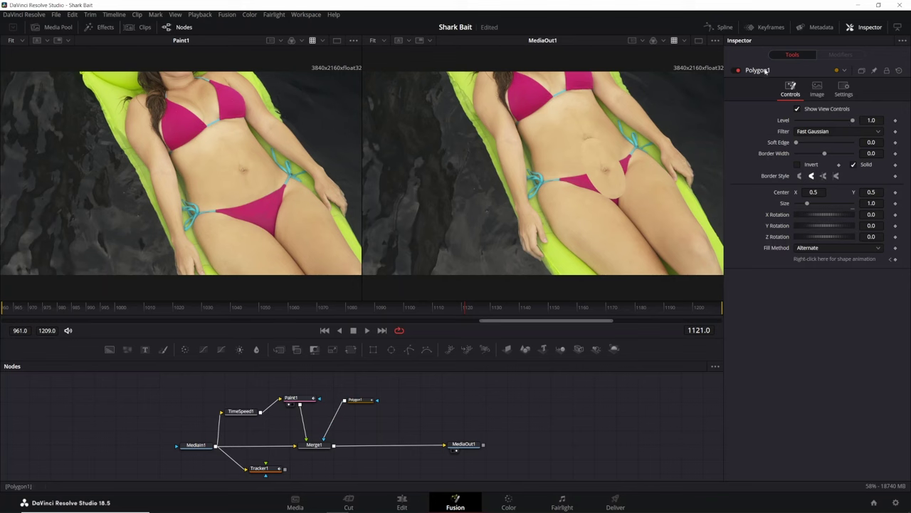
click(870, 143)
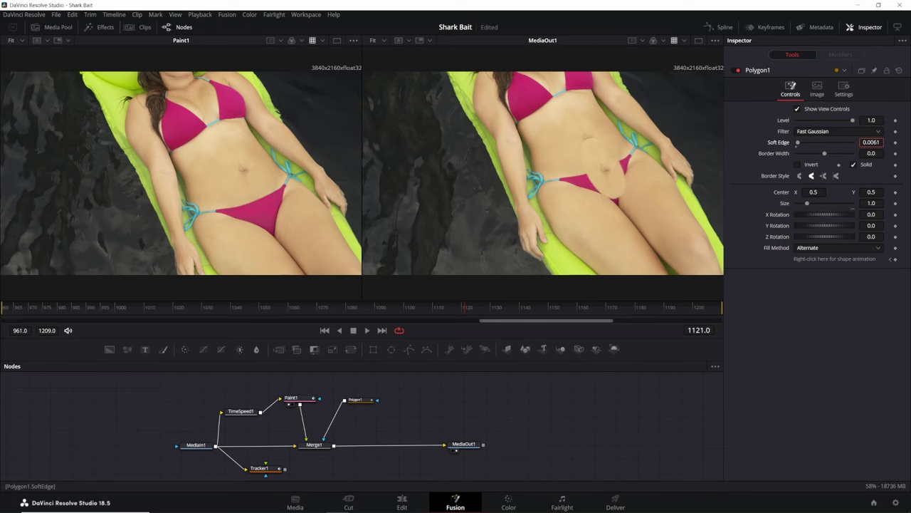
text(0.0078)
key(Return)
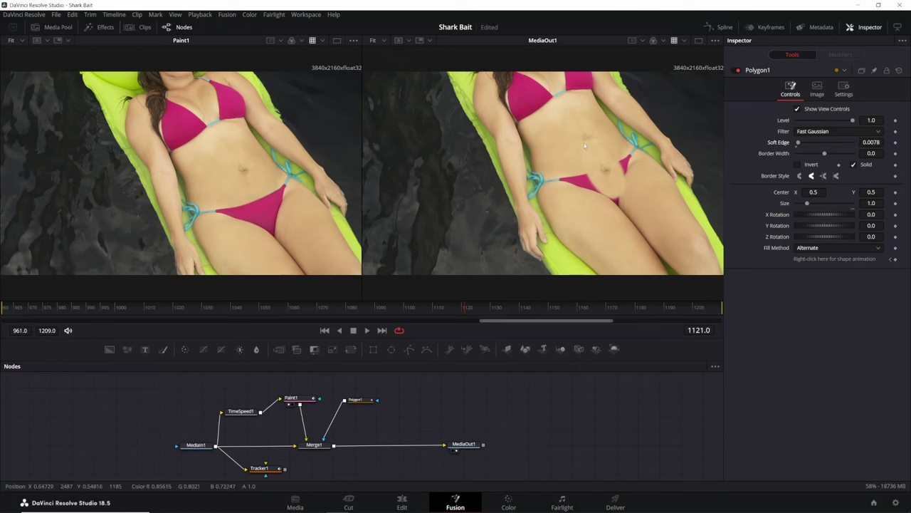
drag(360, 403, 377, 394)
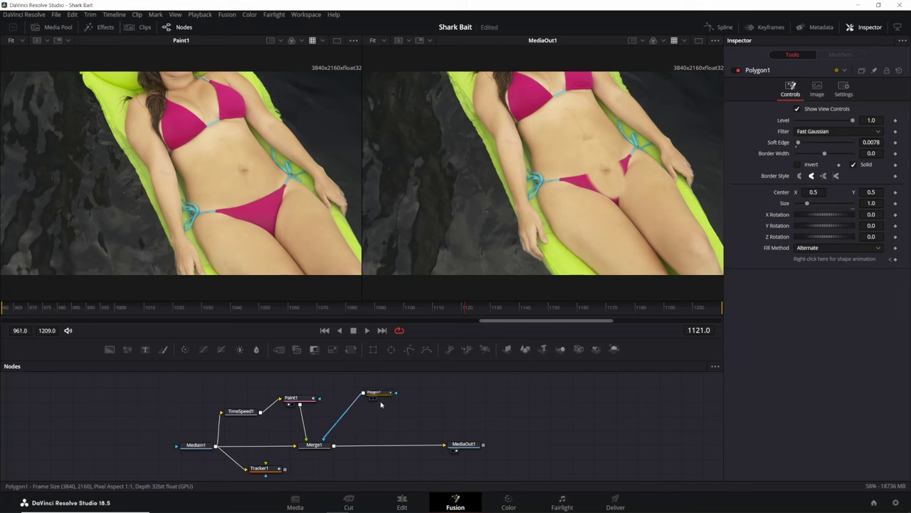
- Insert a Transform node between Polygon1 and Merge1's mask input
click(350, 349)
drag(370, 425, 377, 418)
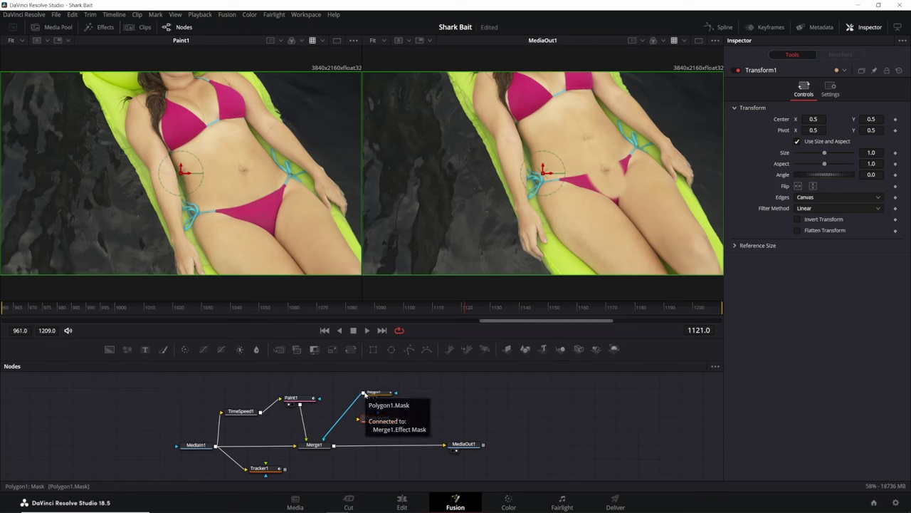
drag(364, 393, 371, 415)
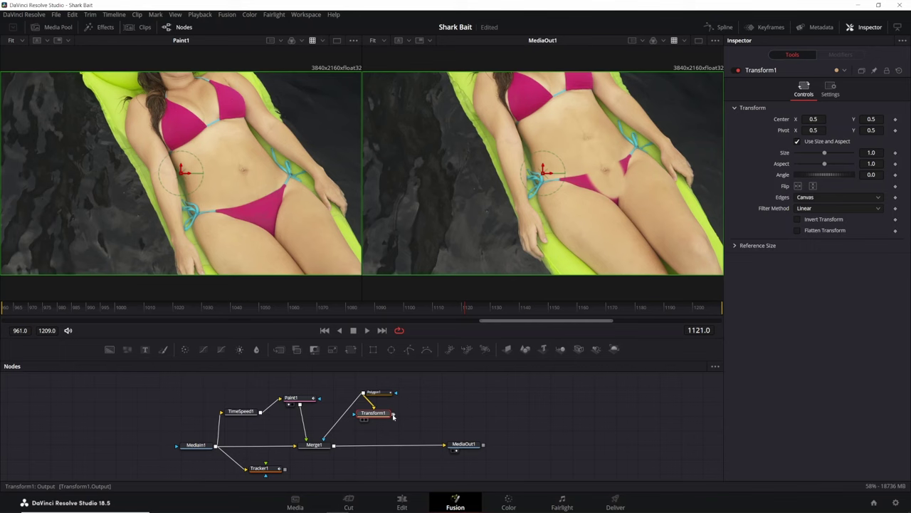
drag(393, 414, 324, 441)
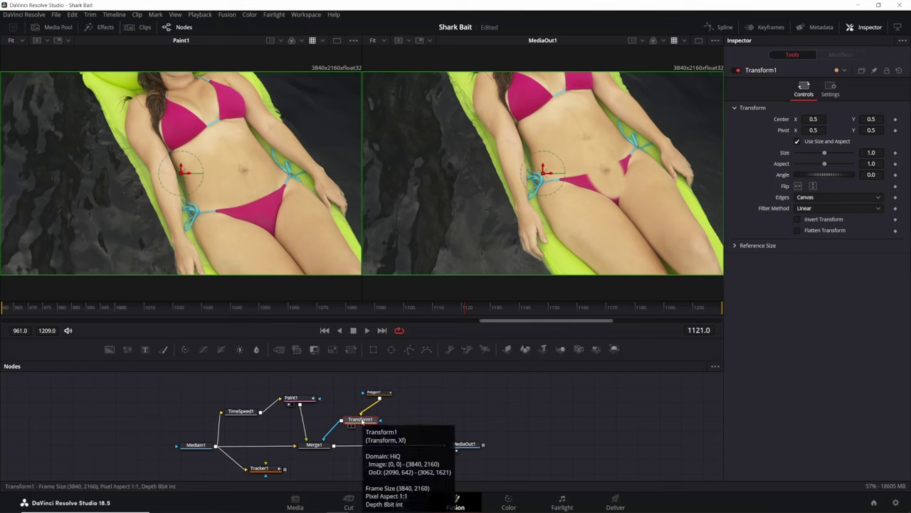
- Link Transform1's Center to Tracker1's path position, reading 0.625758, 0.665251
right_click(780, 121)
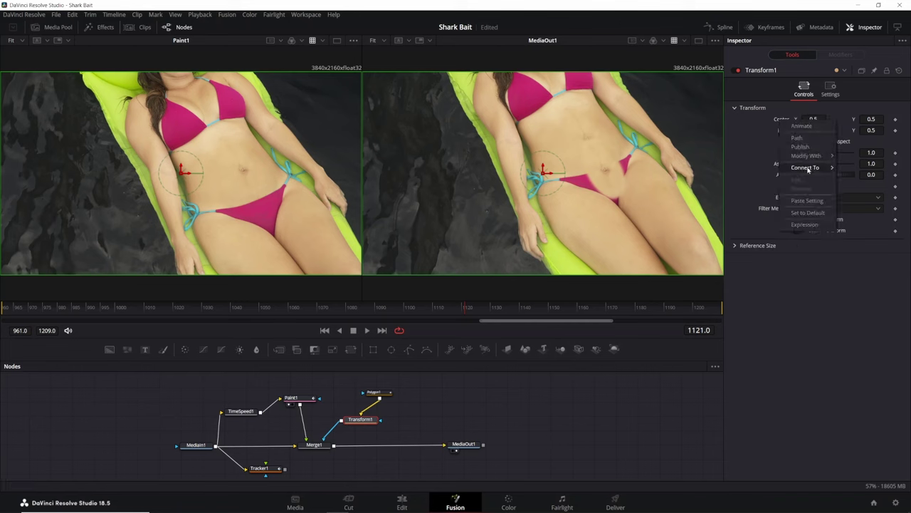
mouse_move(807, 167)
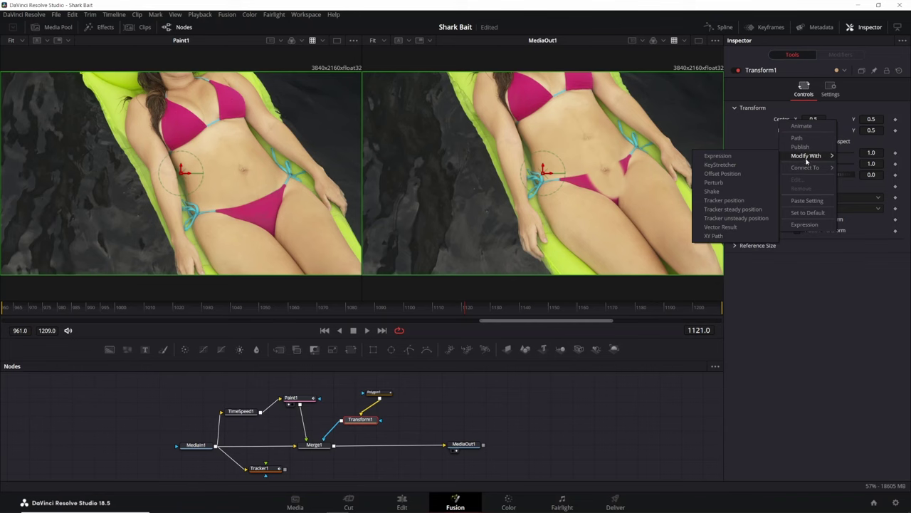
mouse_move(756, 180)
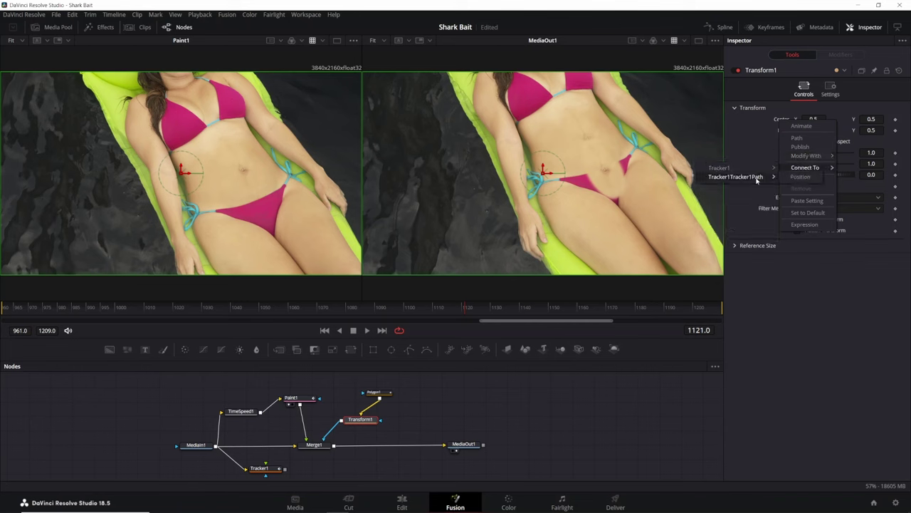
click(799, 177)
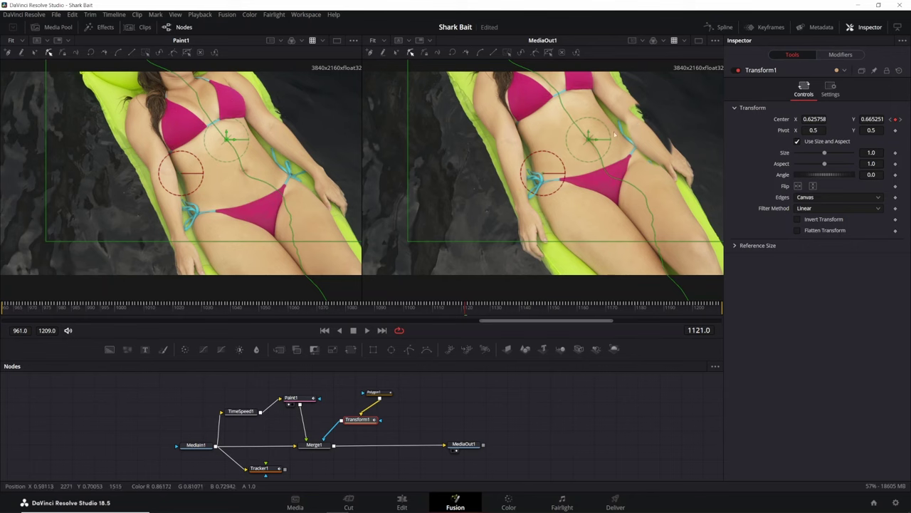
click(374, 392)
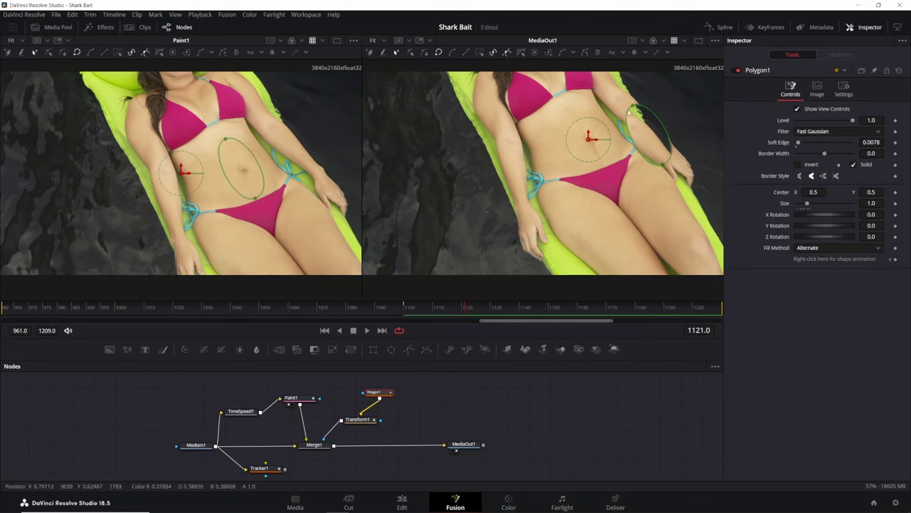
- Add a Transform2 node wired from Polygon1 into Transform1 on the mask branch
click(633, 106)
drag(377, 396, 378, 388)
drag(358, 420, 354, 424)
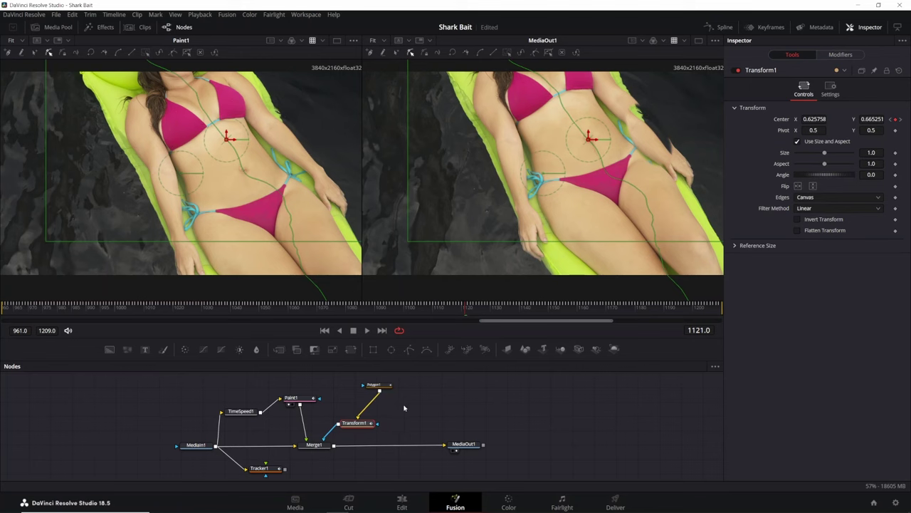
click(411, 402)
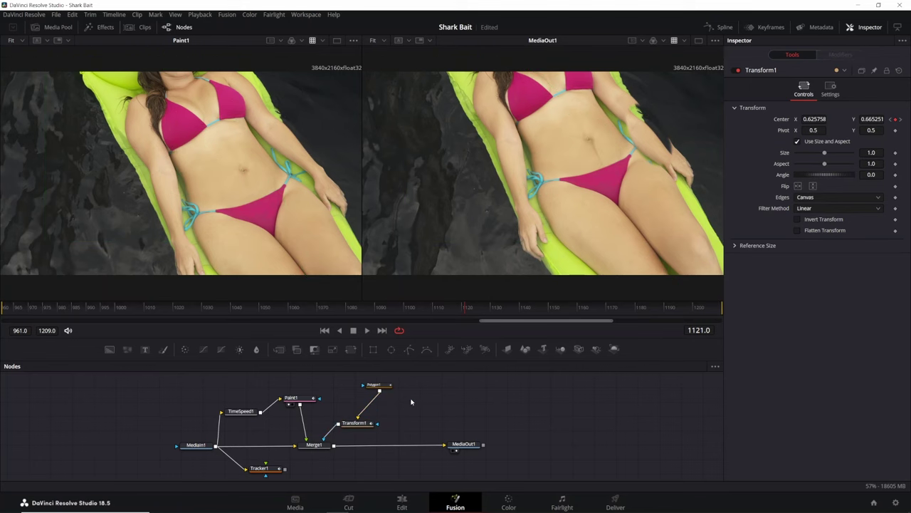
drag(351, 348, 405, 399)
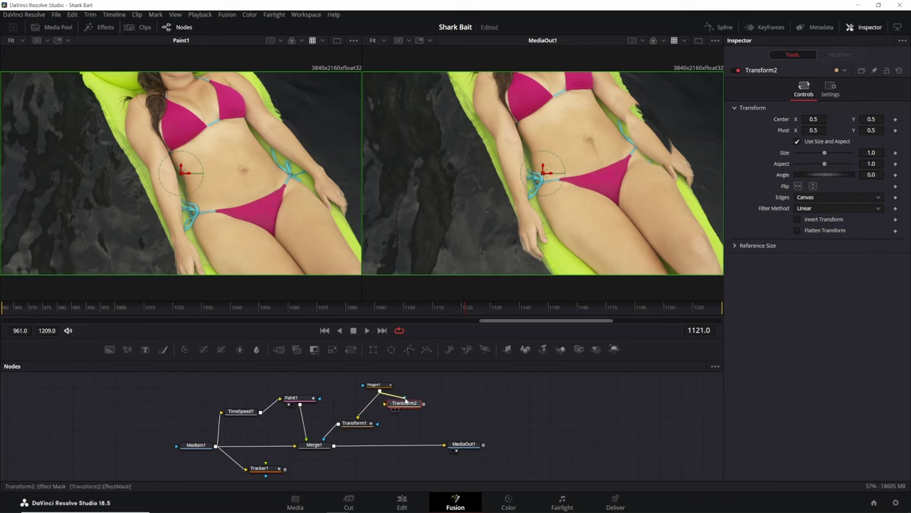
drag(406, 401, 385, 407)
drag(424, 405, 368, 411)
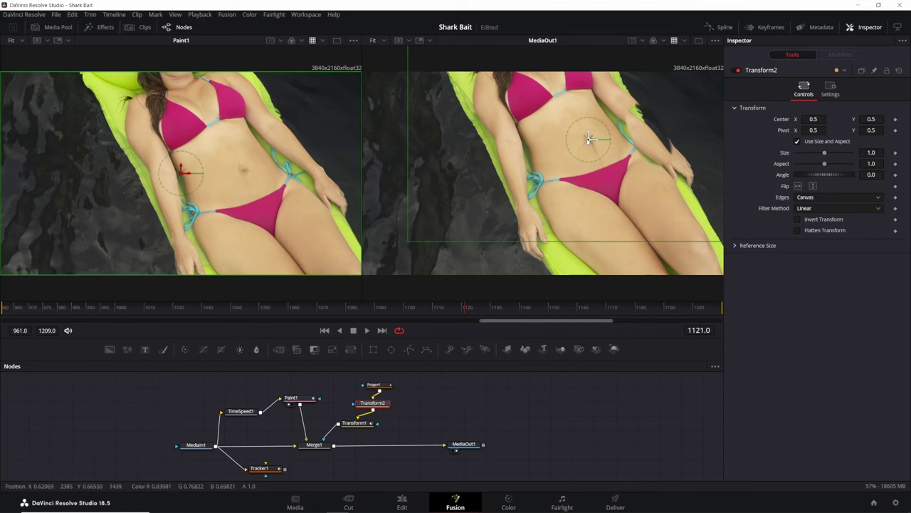
- Offset Transform2's centre to 0.328817, 0.489054 so the mask lines up at frame 1100
drag(588, 139, 542, 173)
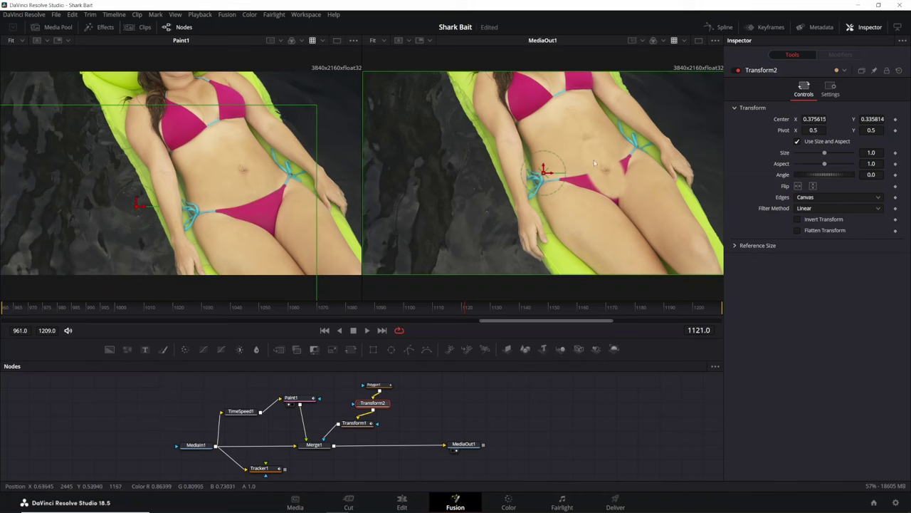
drag(371, 314, 406, 312)
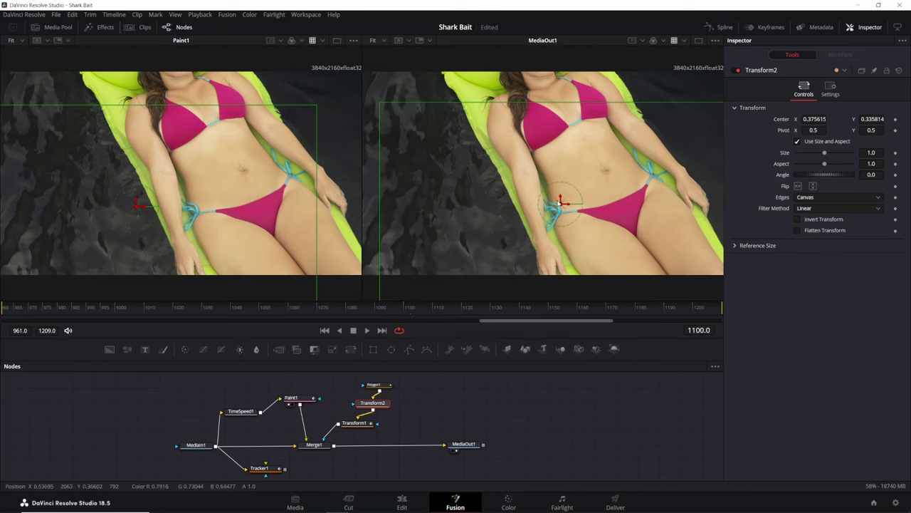
drag(560, 204, 543, 173)
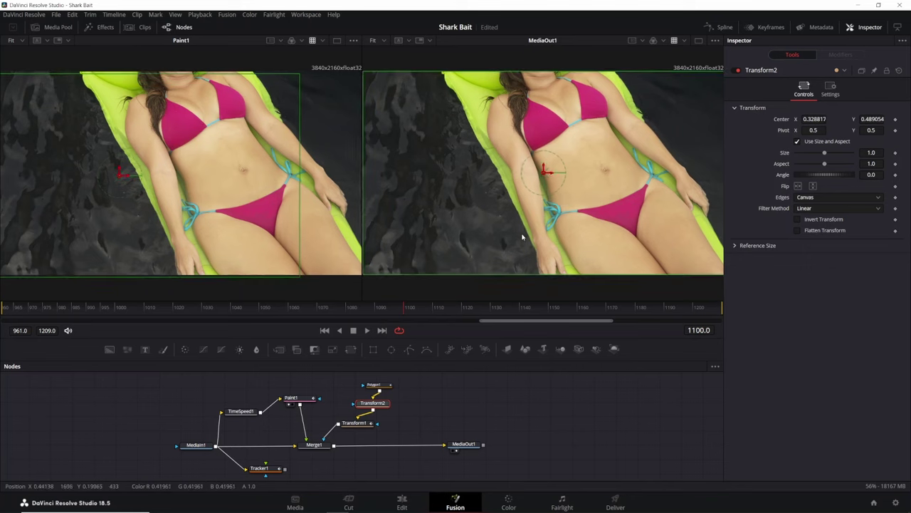
click(378, 386)
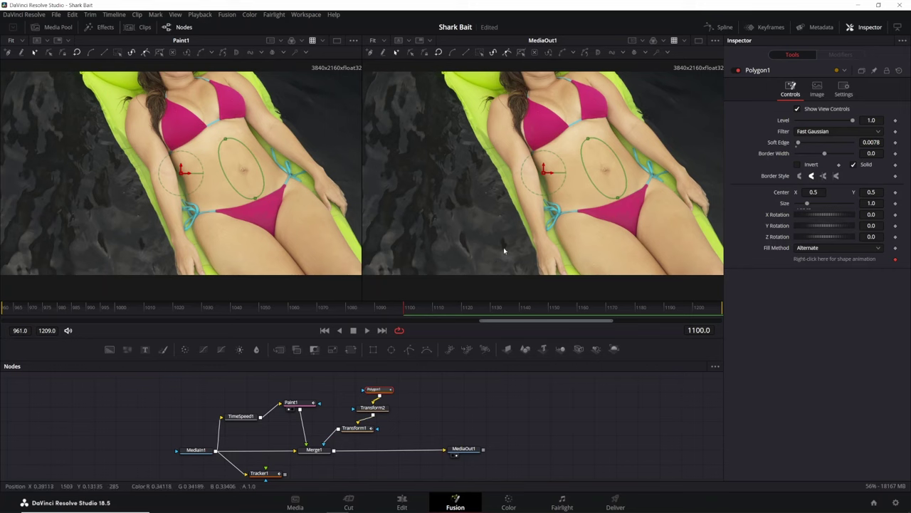
- Move to frame 1151 and tidy Paint1 and TimeSpeed1 in the node graph
click(493, 308)
drag(513, 311, 554, 314)
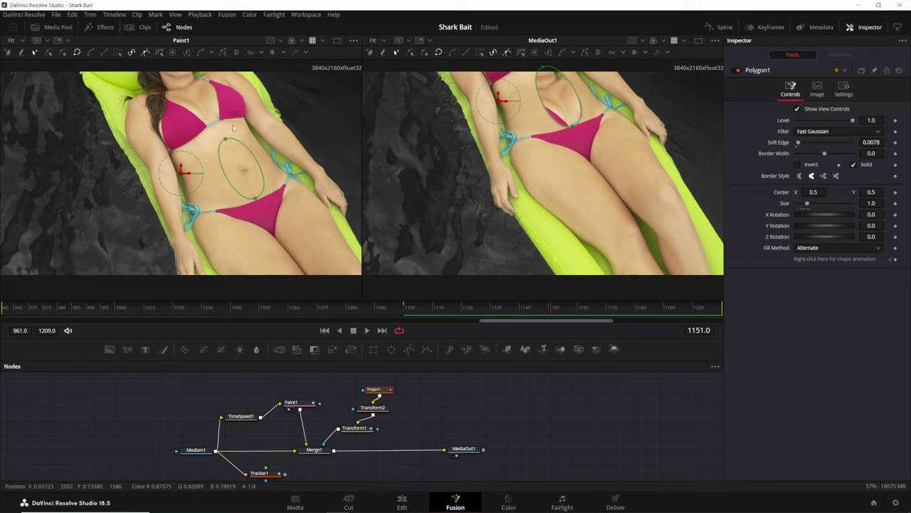
drag(291, 402, 290, 389)
drag(242, 420, 237, 395)
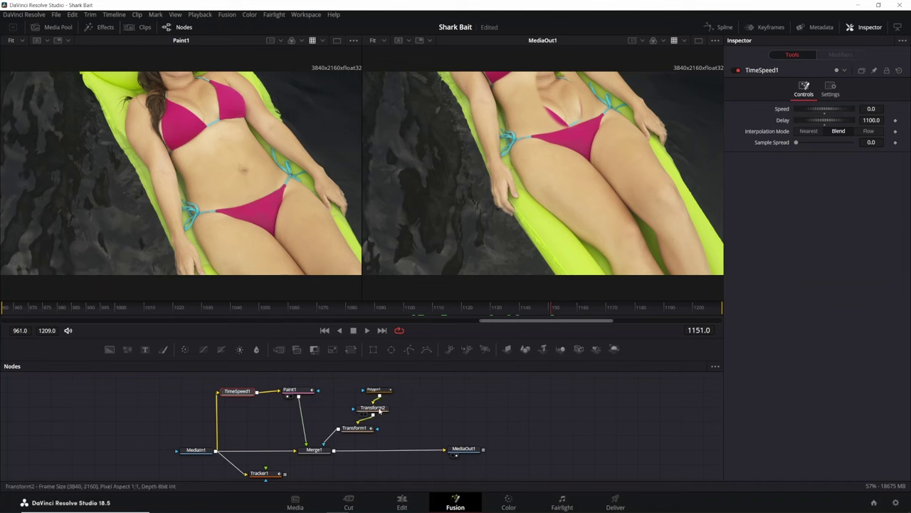
- Paste copies of Transform2 and Transform1 and route Paint1 through them into Merge1's foreground
drag(377, 409, 340, 437)
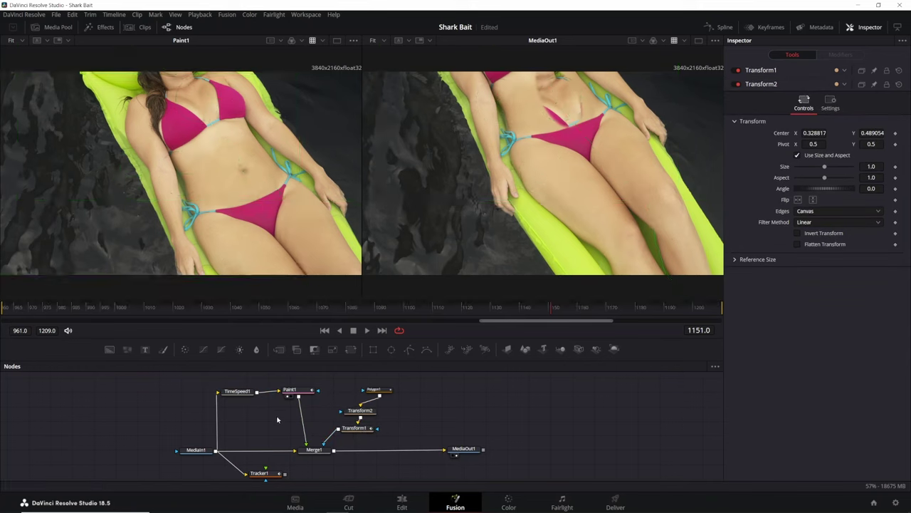
key(ctrl+v)
mouse_move(277, 415)
mouse_down()
mouse_move(284, 407)
mouse_move(273, 418)
mouse_up()
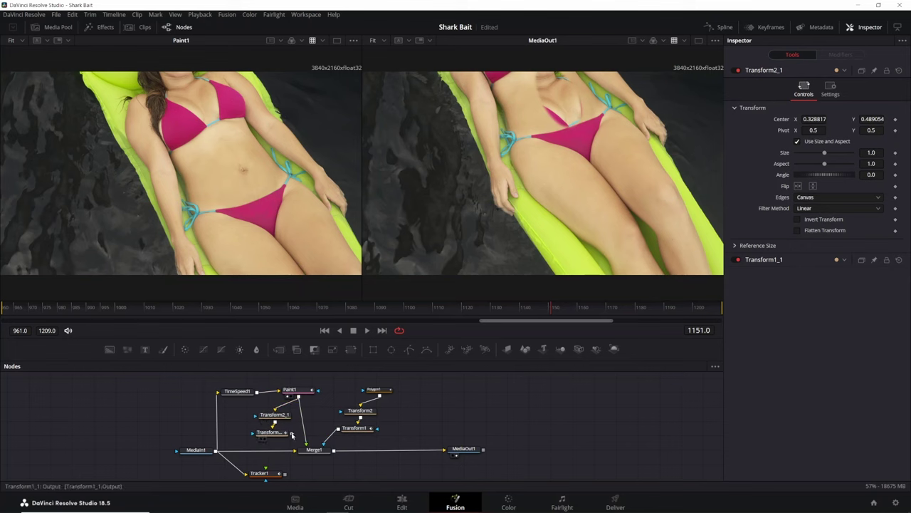
drag(291, 435, 307, 449)
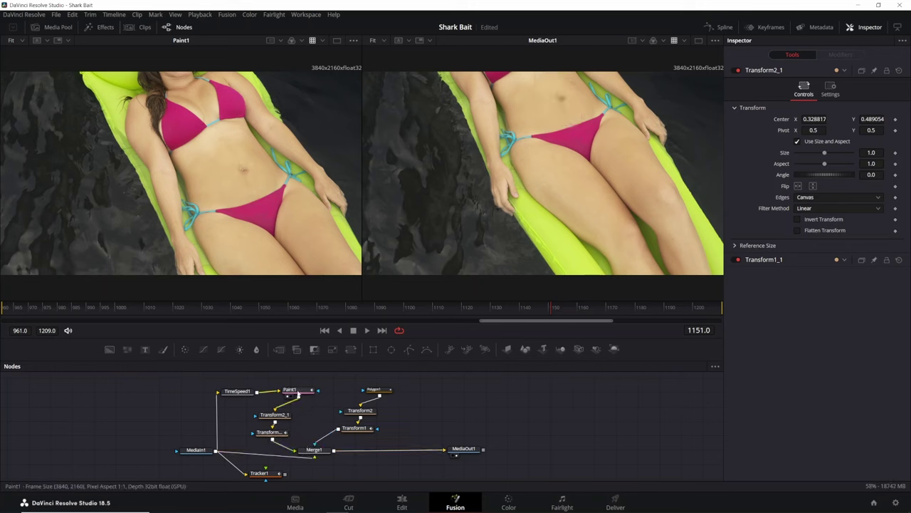
click(299, 391)
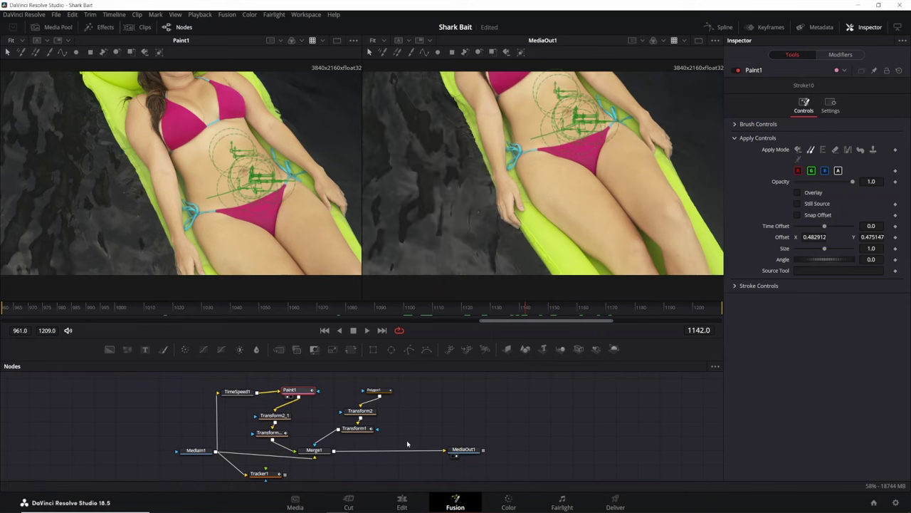
drag(266, 477, 255, 464)
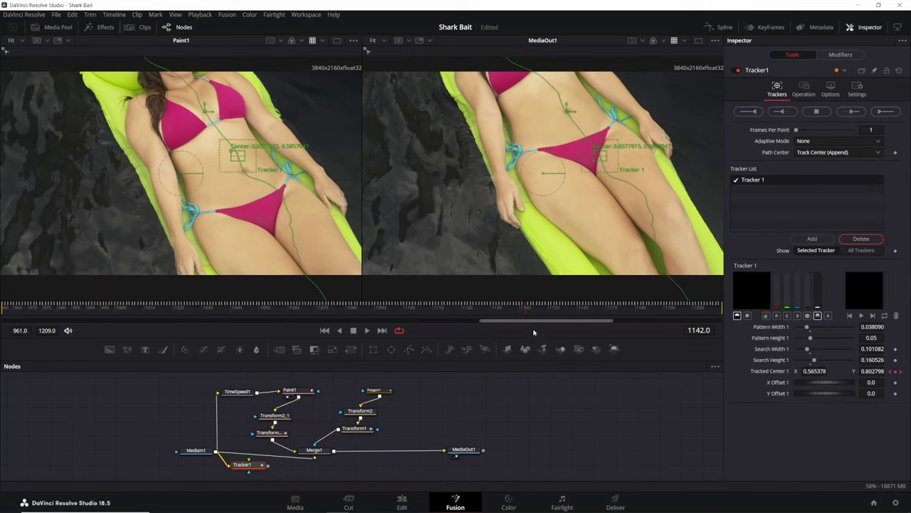
- Reshape Polygon1 at frame 1179 to keep covering the belly, adding a keyframe
click(601, 314)
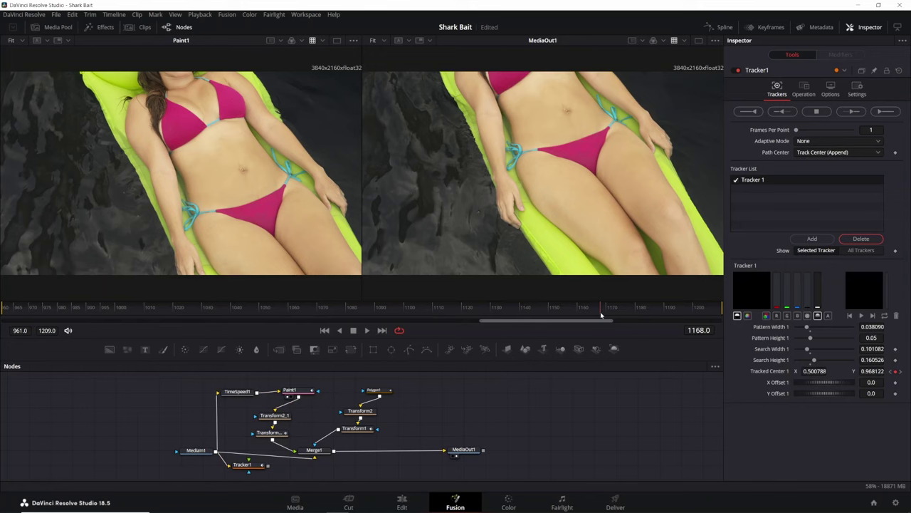
click(634, 310)
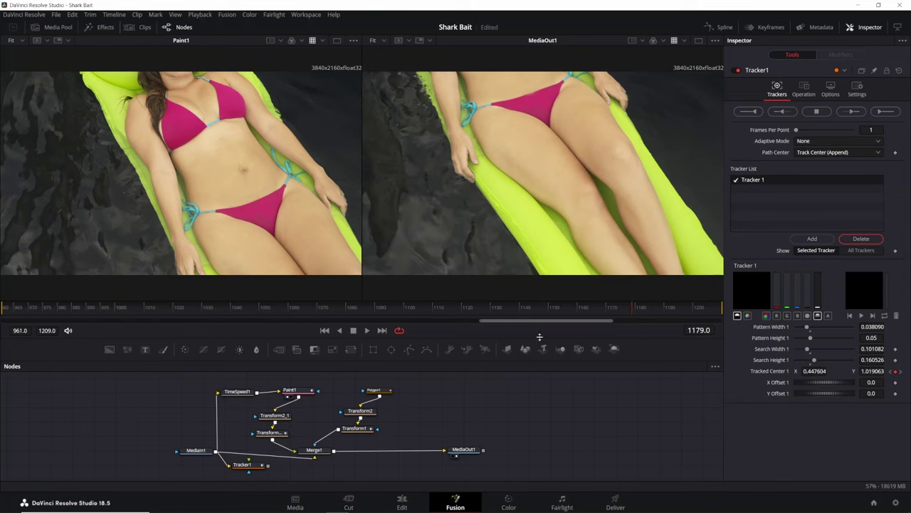
click(374, 389)
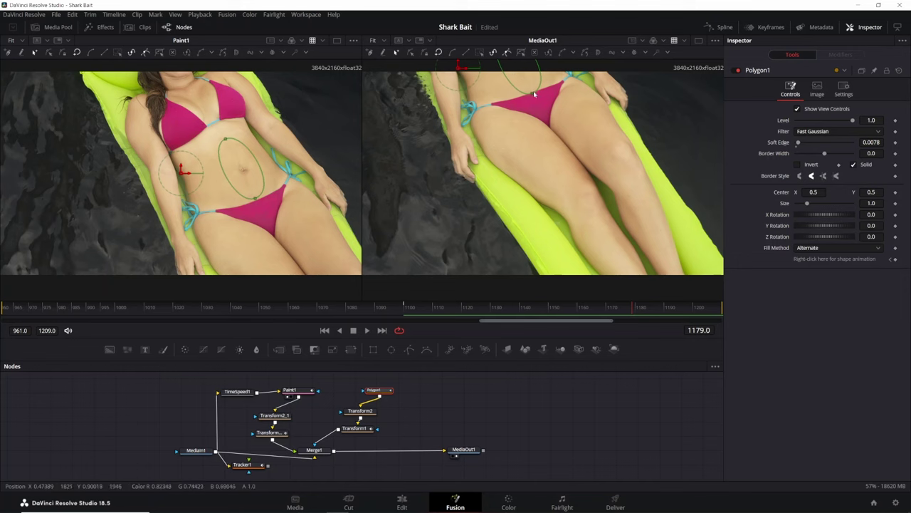
mouse_move(533, 95)
mouse_down()
mouse_move(541, 105)
mouse_move(544, 93)
mouse_up()
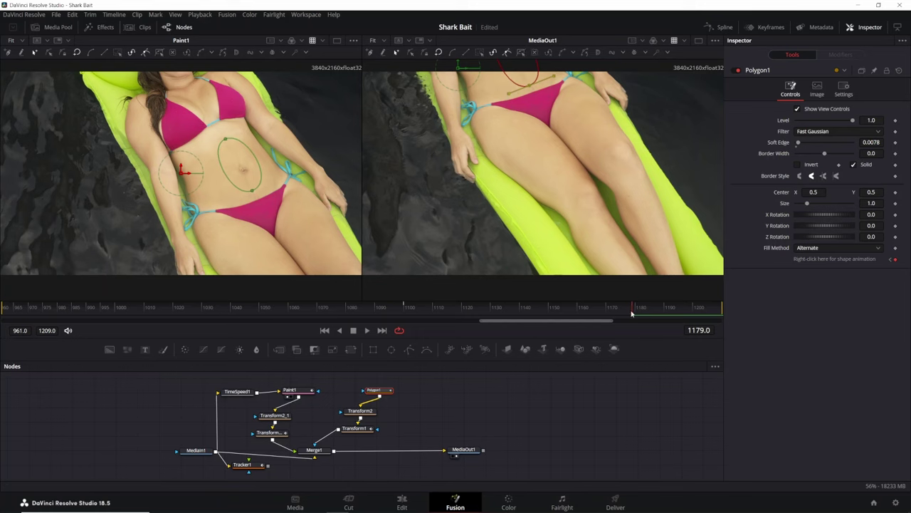
- Scrub back to review the Paint1 strokes and polygon mask, then select MediaIn1
drag(631, 313, 487, 308)
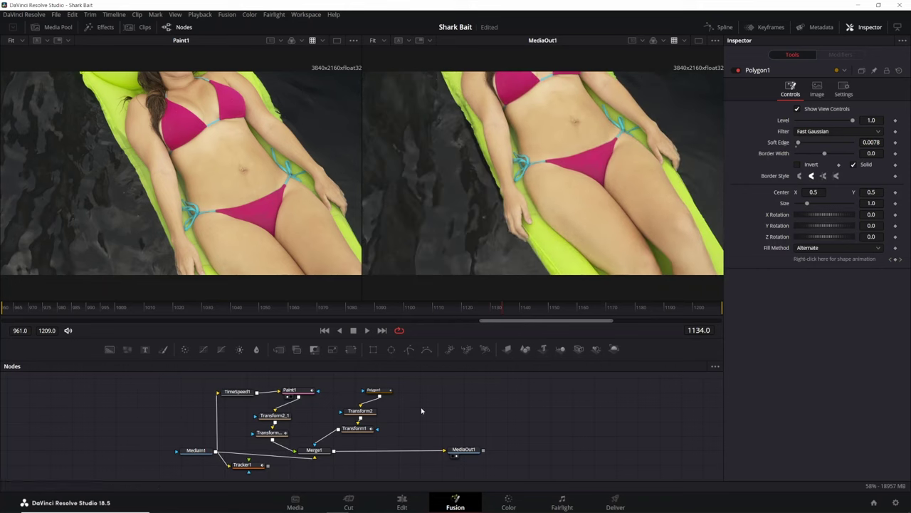
click(300, 393)
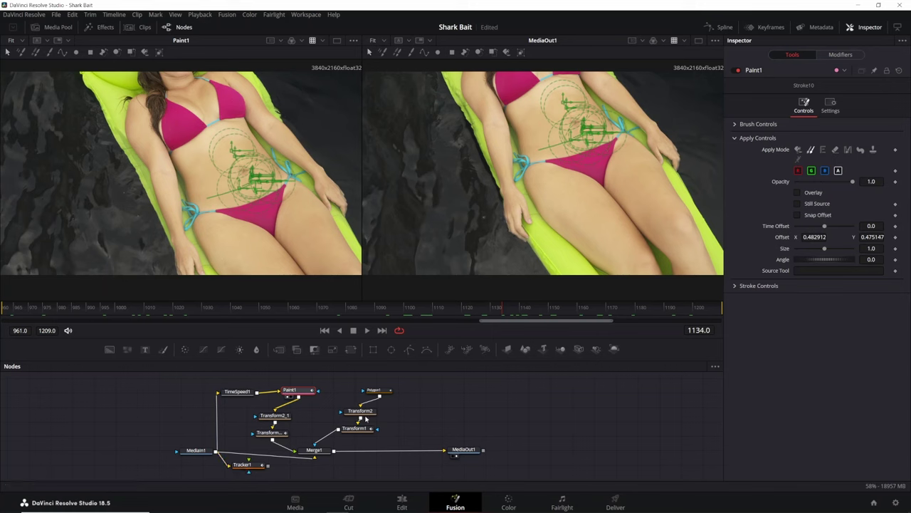
click(373, 390)
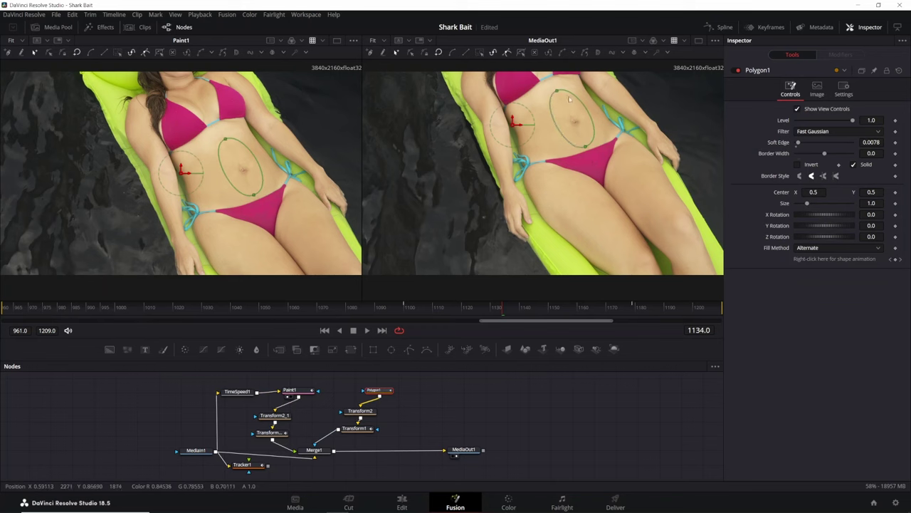
click(416, 409)
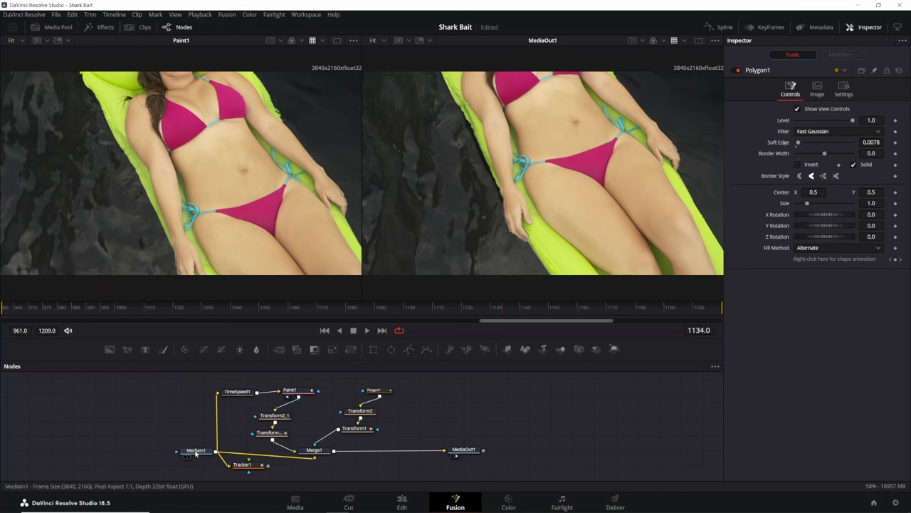
click(195, 452)
- Show MediaIn1 in the left viewer, review Tracker1, and return to the Edit page
key(1)
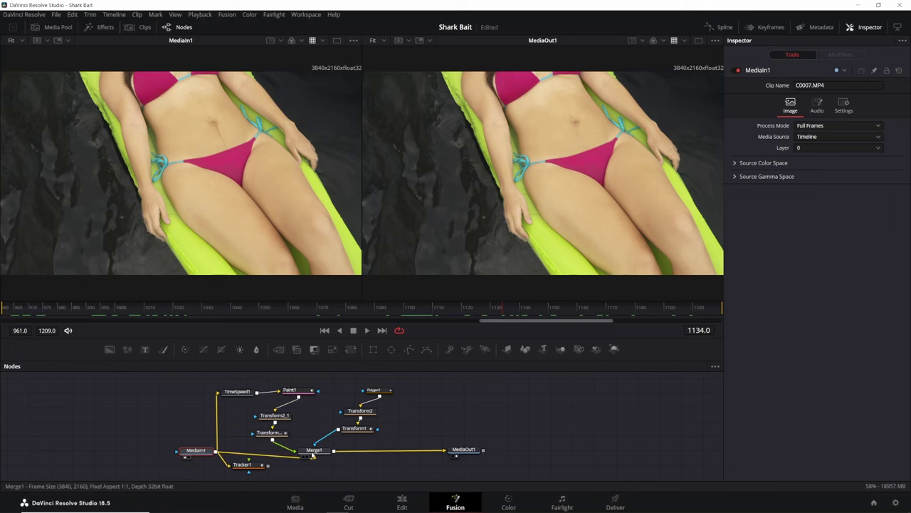
drag(317, 454, 314, 447)
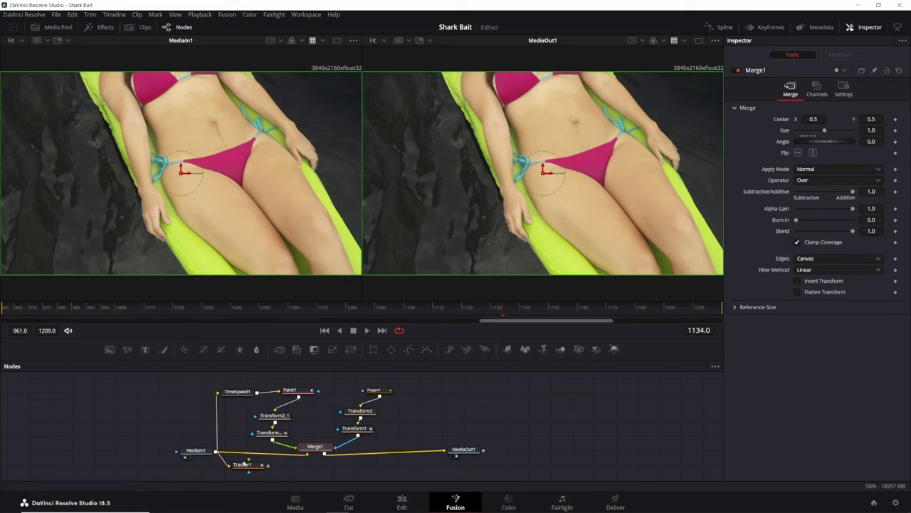
drag(246, 467, 250, 471)
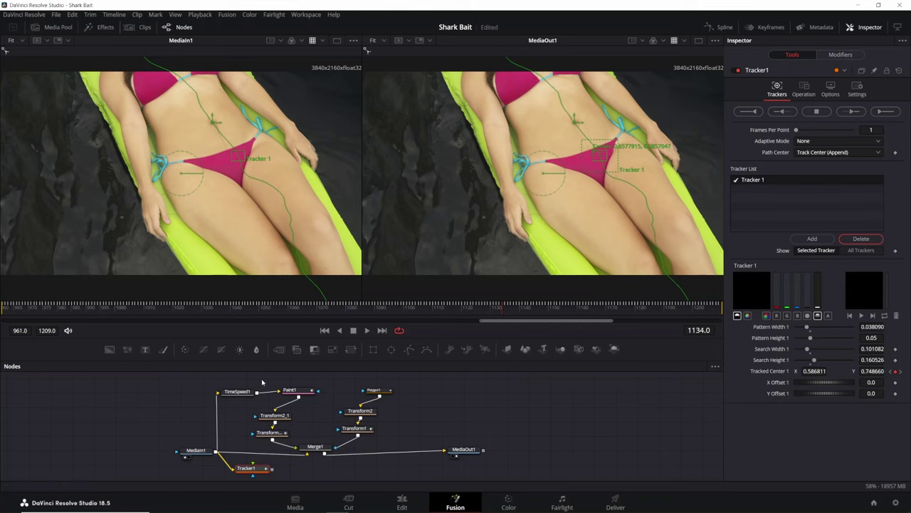
click(402, 502)
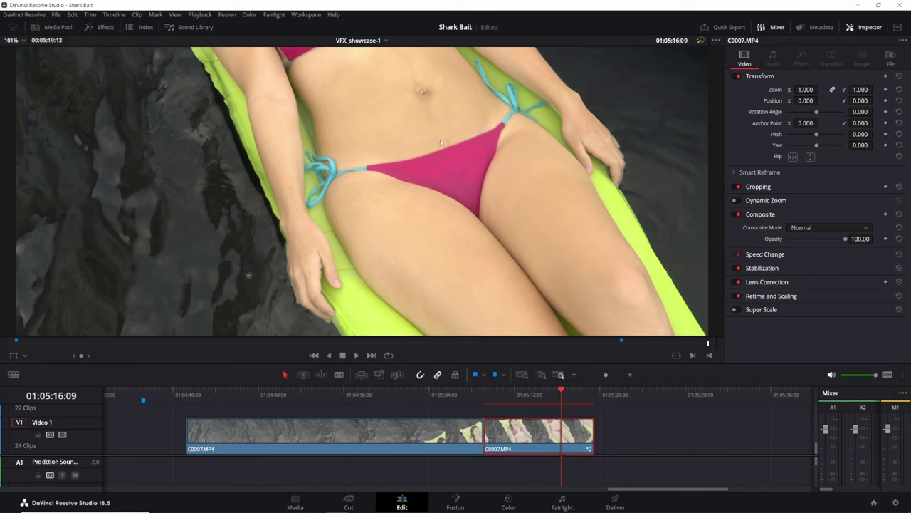
- Rewind the Edit timeline to about 01:05:10 and play back the fixed C0007.MP4 clip
click(511, 399)
drag(511, 399, 497, 399)
key(space)
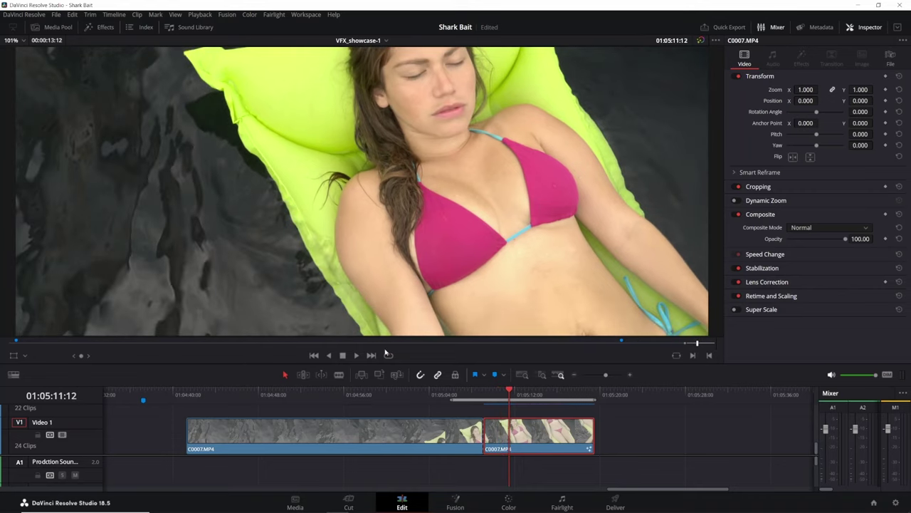